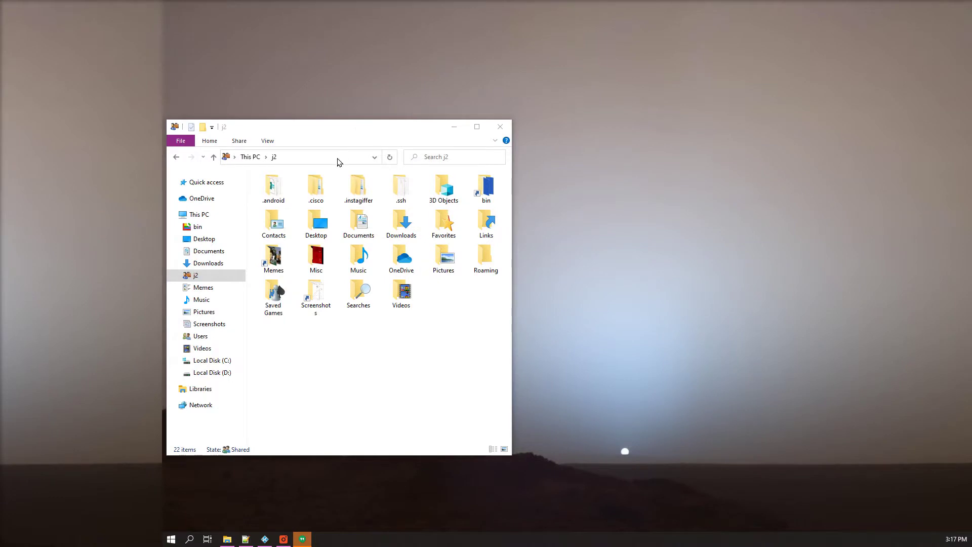
Go from the C: drive through Program Files and Kodi into addons, widening the window.
{"action": "left_click", "coordinate": [337, 156]}
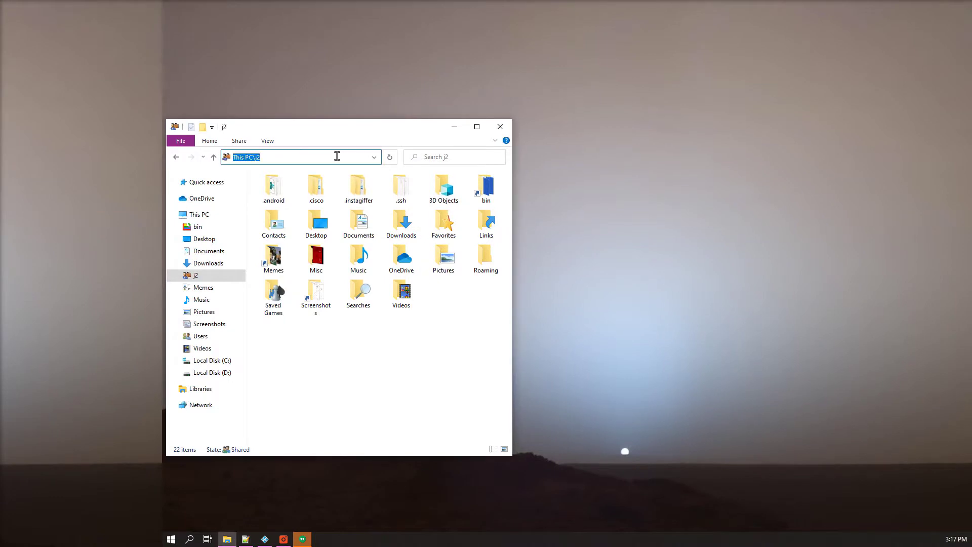
{"action": "type", "text": "c:"}
{"action": "key", "text": "Return"}
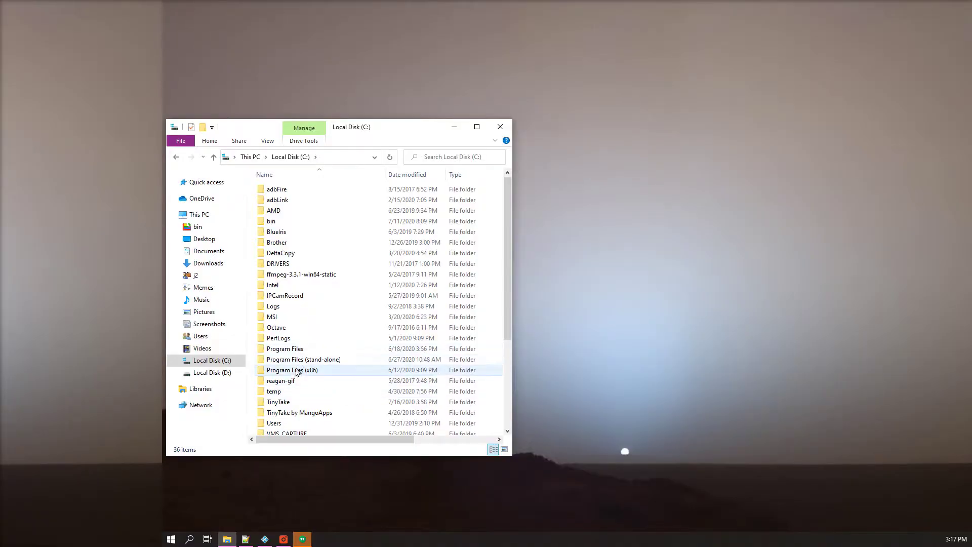
{"action": "left_click", "coordinate": [293, 371]}
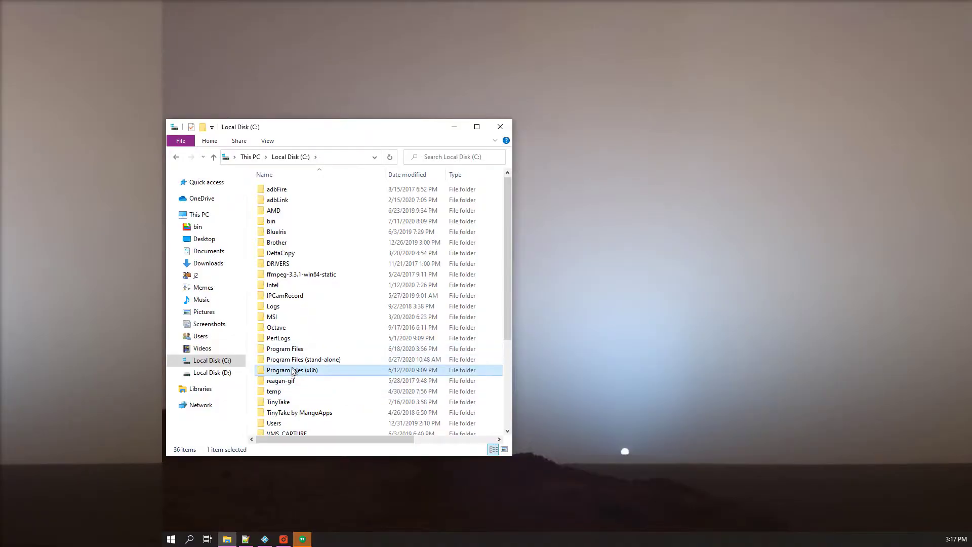
{"action": "left_click", "coordinate": [291, 353]}
{"action": "double_click", "coordinate": [286, 353]}
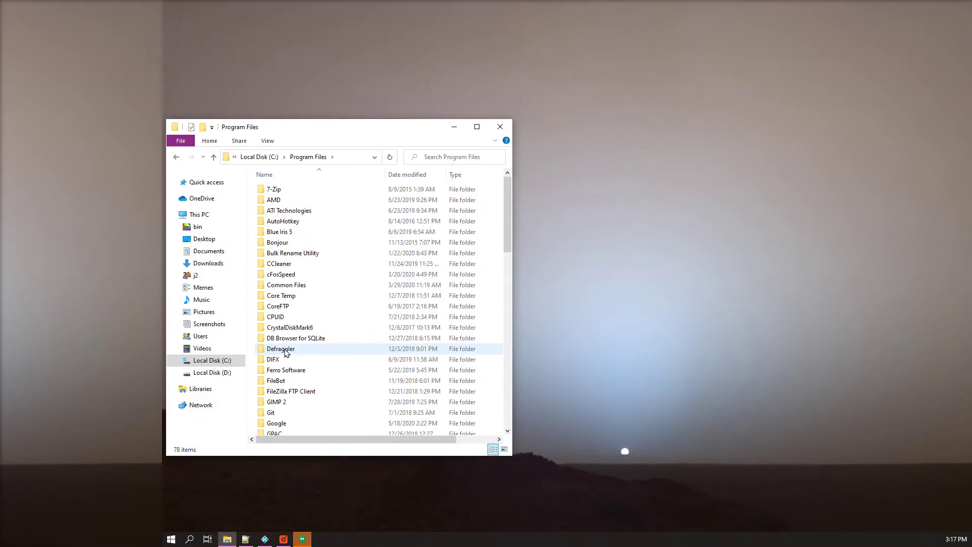
{"action": "scroll", "coordinate": [284, 353], "scroll_direction": "down", "scroll_amount": 5}
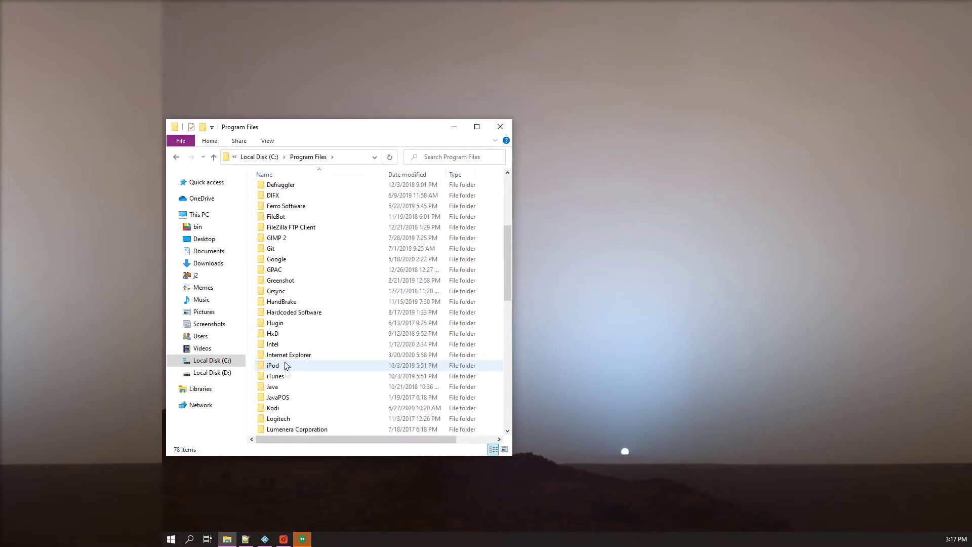
{"action": "double_click", "coordinate": [282, 405]}
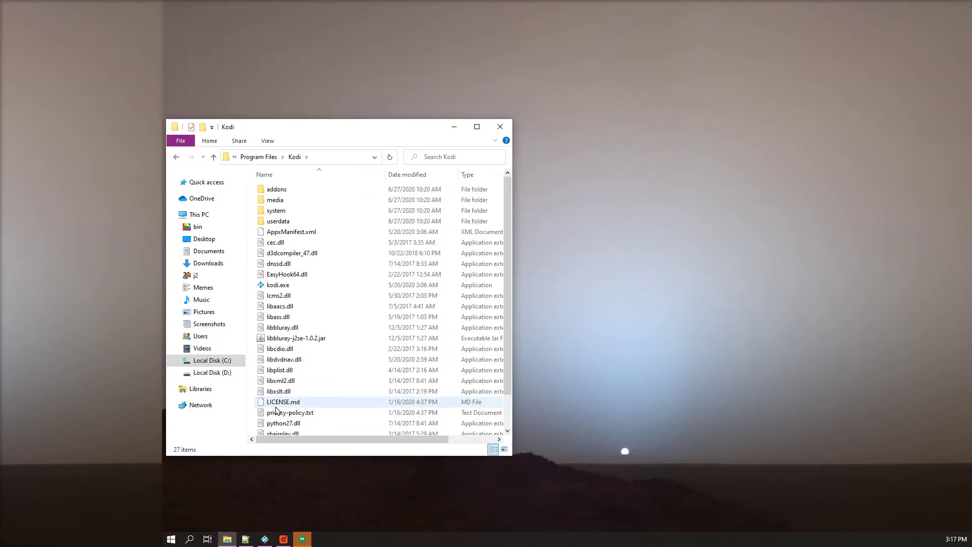
{"action": "double_click", "coordinate": [277, 191]}
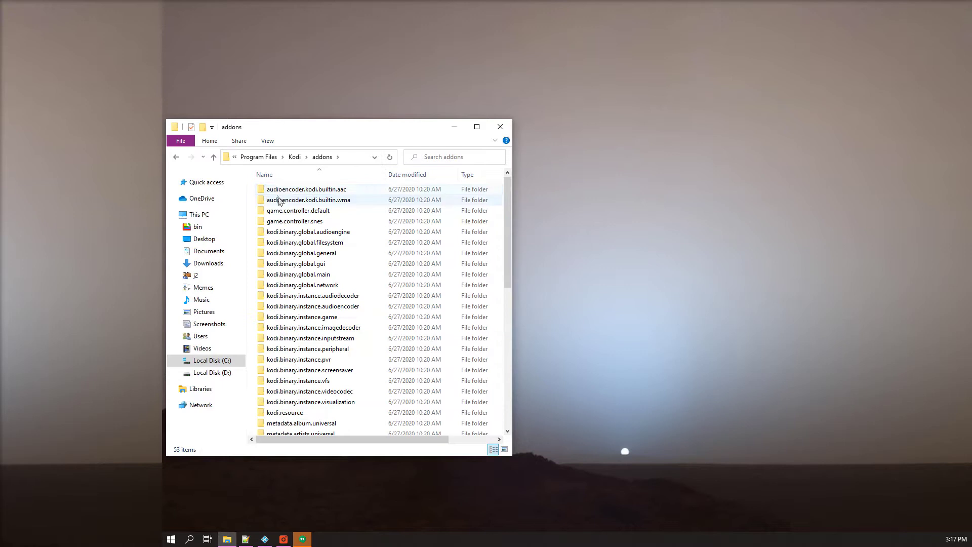
{"action": "left_click_drag", "start_coordinate": [512, 264], "coordinate": [586, 264]}
{"action": "scroll", "coordinate": [295, 379], "scroll_direction": "down", "scroll_amount": 9}
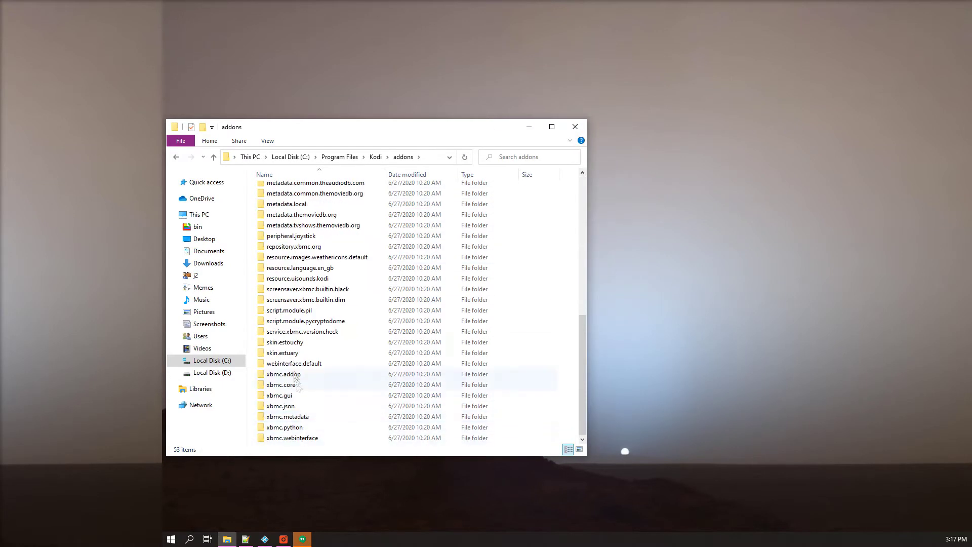
Create a new compressed folder on the desktop named skin.estuary-orig.zip.
{"action": "left_click", "coordinate": [290, 353]}
{"action": "right_click", "coordinate": [636, 345]}
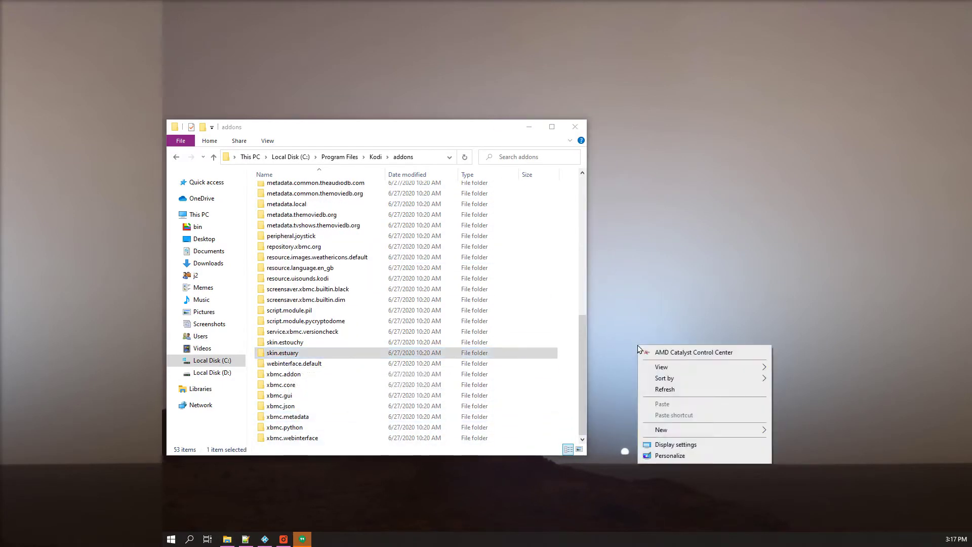
{"action": "mouse_move", "coordinate": [659, 429]}
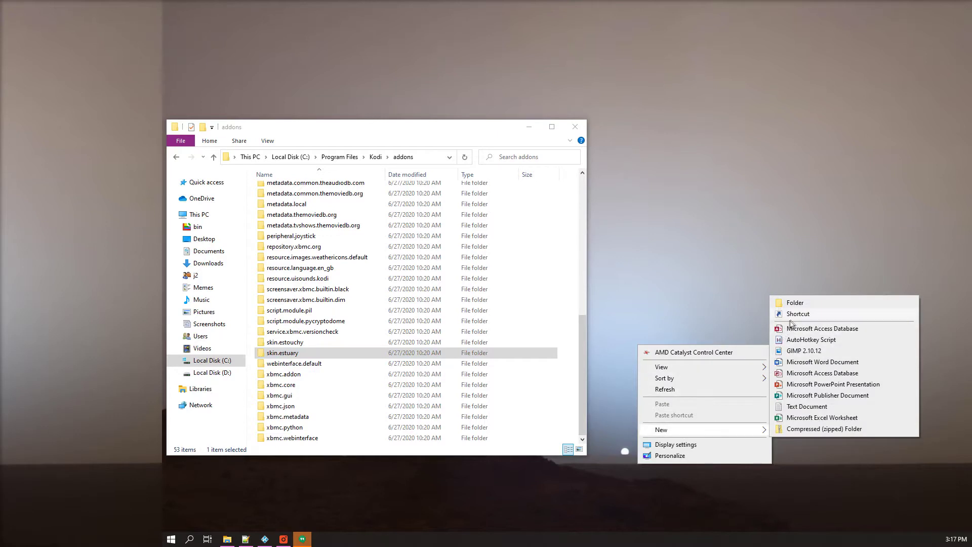
{"action": "left_click", "coordinate": [800, 429]}
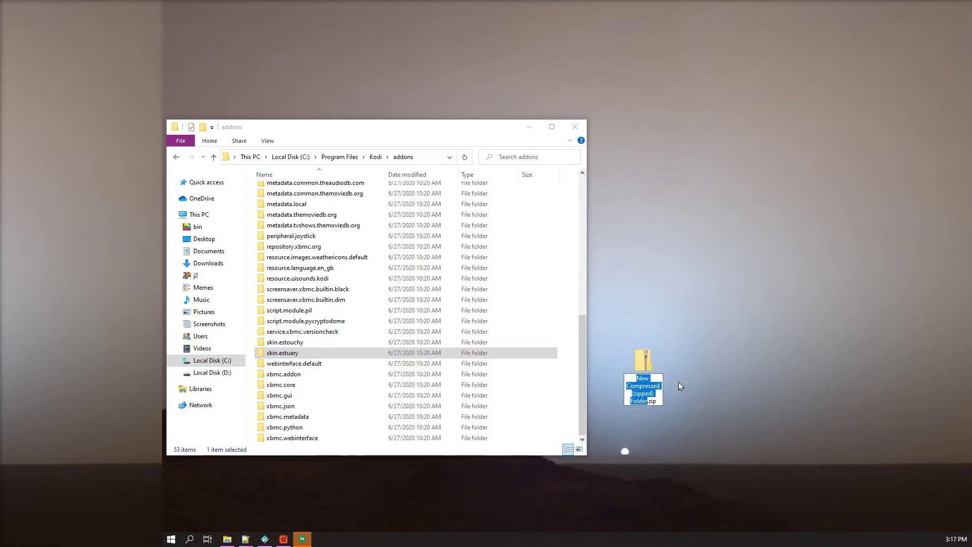
{"action": "type", "text": "skin"}
{"action": "type", "text": ".estuar"}
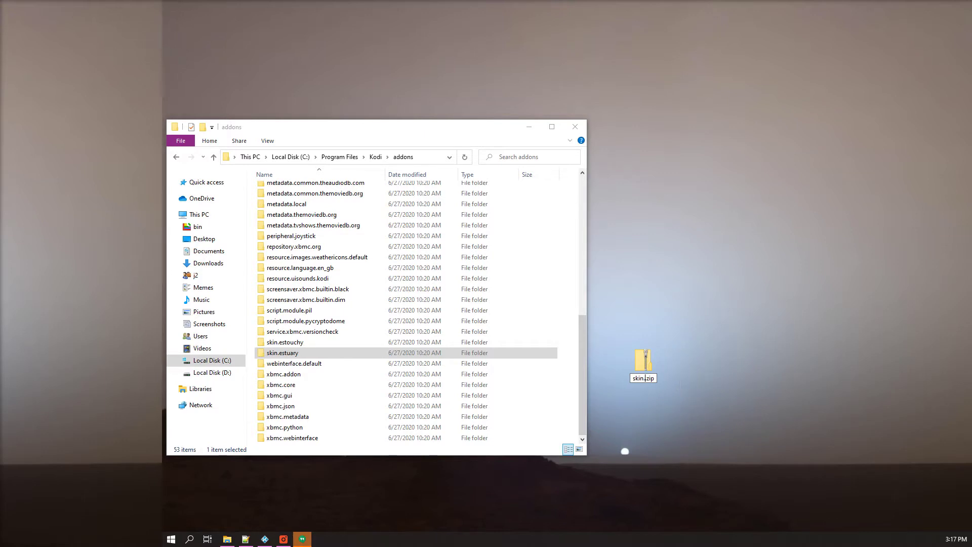
{"action": "type", "text": "y-orig."}
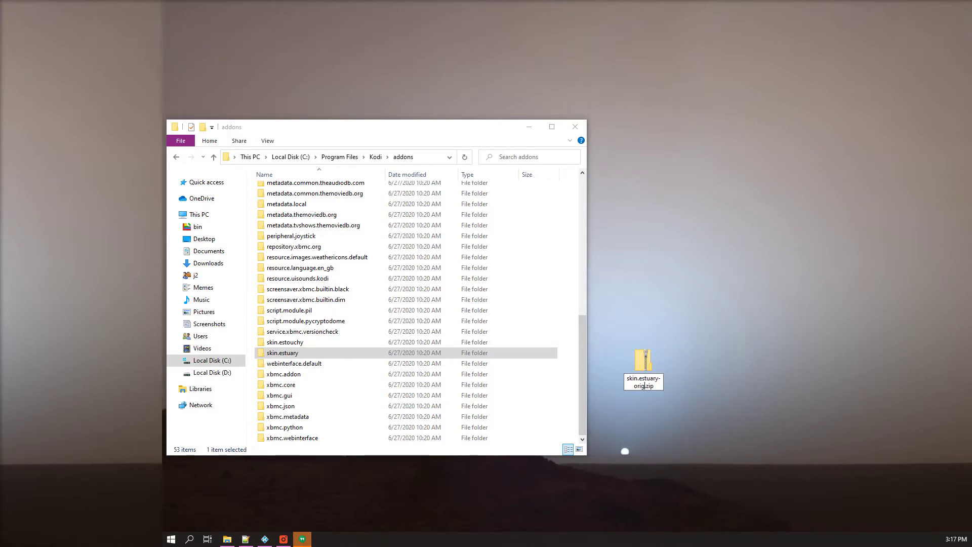
{"action": "key", "text": "Return"}
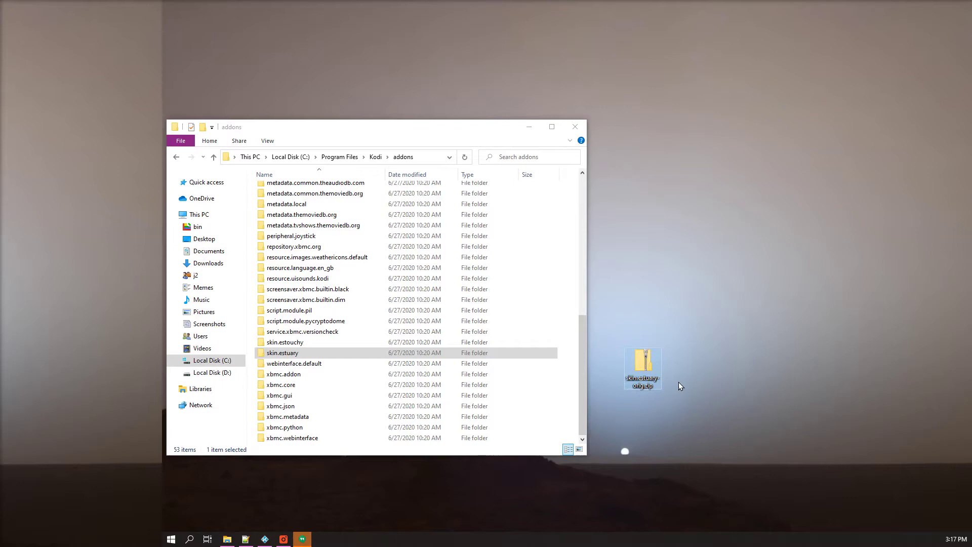
Copy the skin.estuary folder into skin.estuary-orig.zip and close the archive window.
{"action": "double_click", "coordinate": [639, 364]}
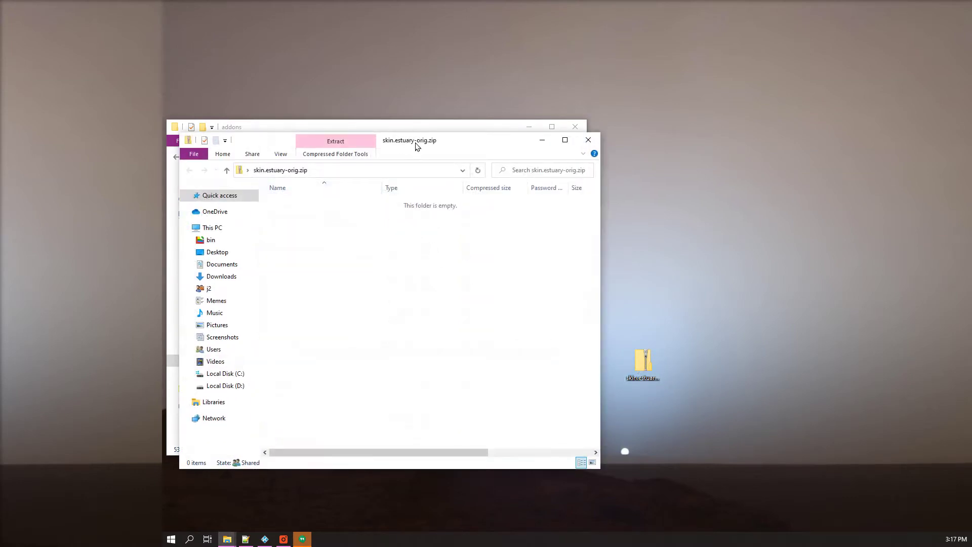
{"action": "left_click_drag", "start_coordinate": [417, 146], "coordinate": [753, 141]}
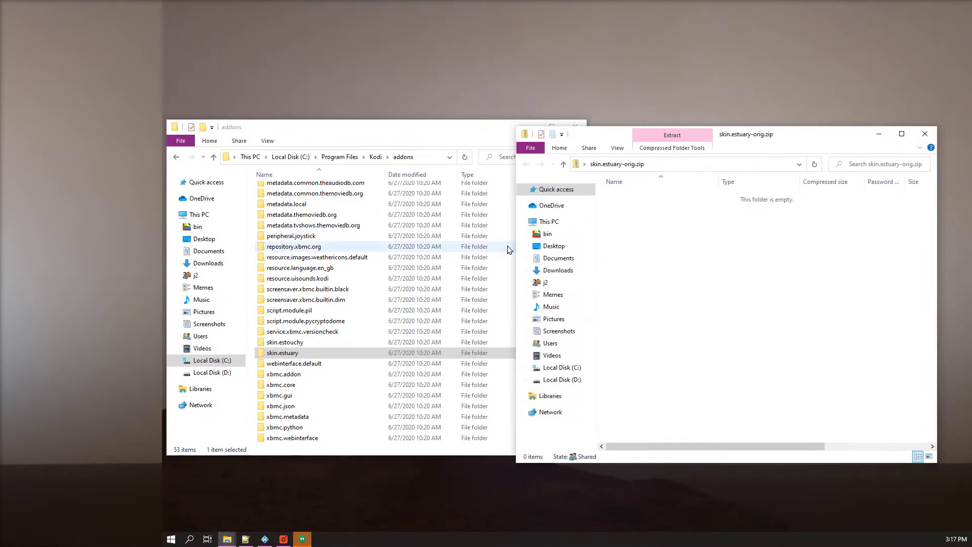
{"action": "left_click_drag", "start_coordinate": [516, 249], "coordinate": [604, 252]}
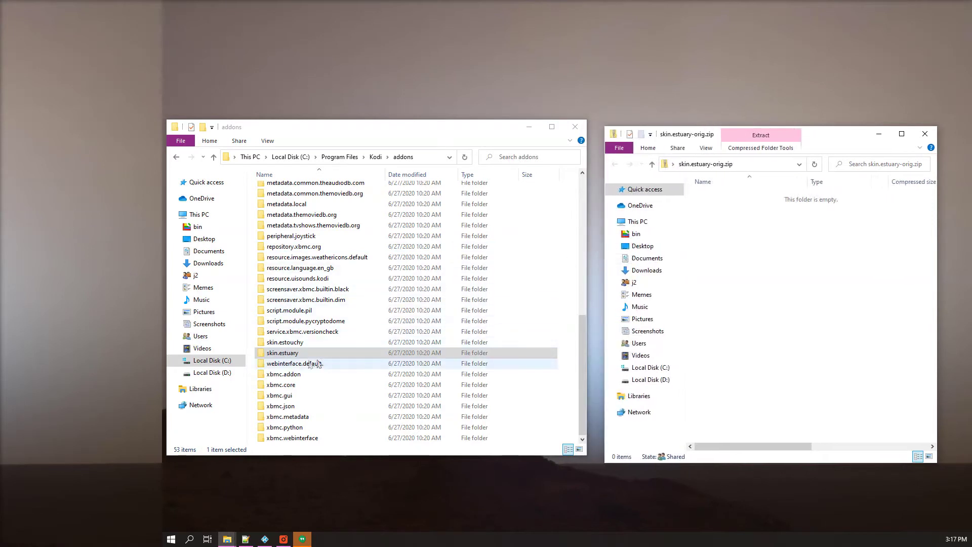
{"action": "left_click_drag", "start_coordinate": [293, 355], "coordinate": [718, 275]}
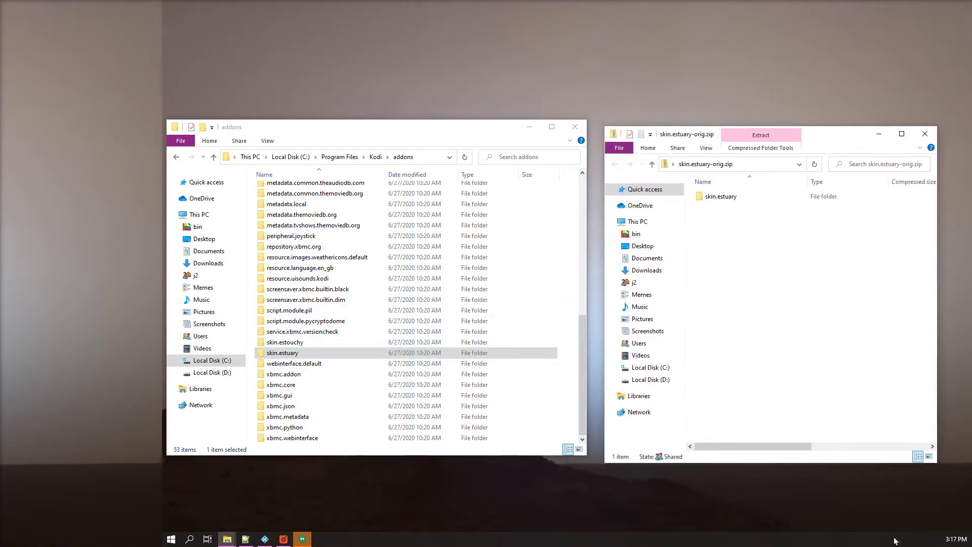
{"action": "left_click", "coordinate": [925, 135]}
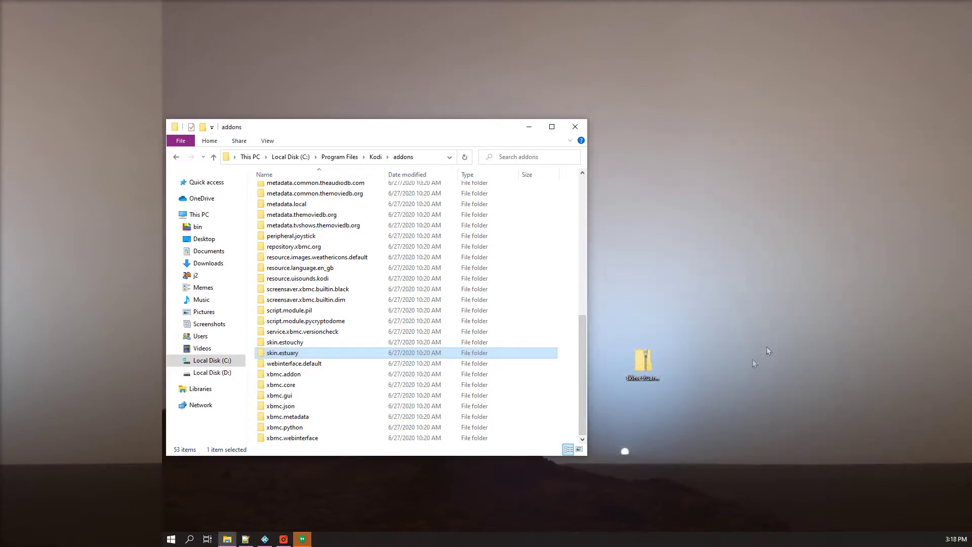
Open skin.estuary\xml and launch Home.xml with Edit with Notepad++.
{"action": "double_click", "coordinate": [286, 353]}
{"action": "double_click", "coordinate": [274, 274]}
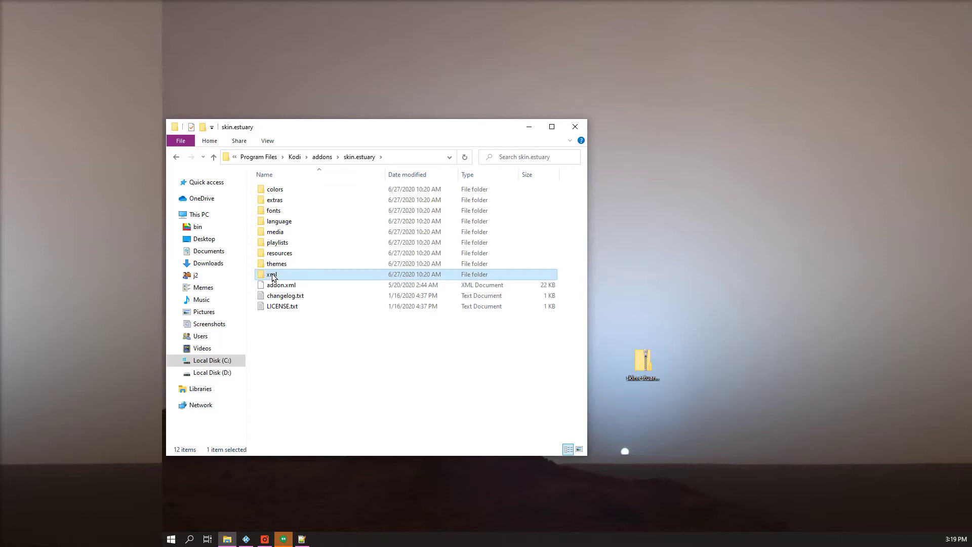
{"action": "scroll", "coordinate": [398, 398], "scroll_direction": "down", "scroll_amount": 20}
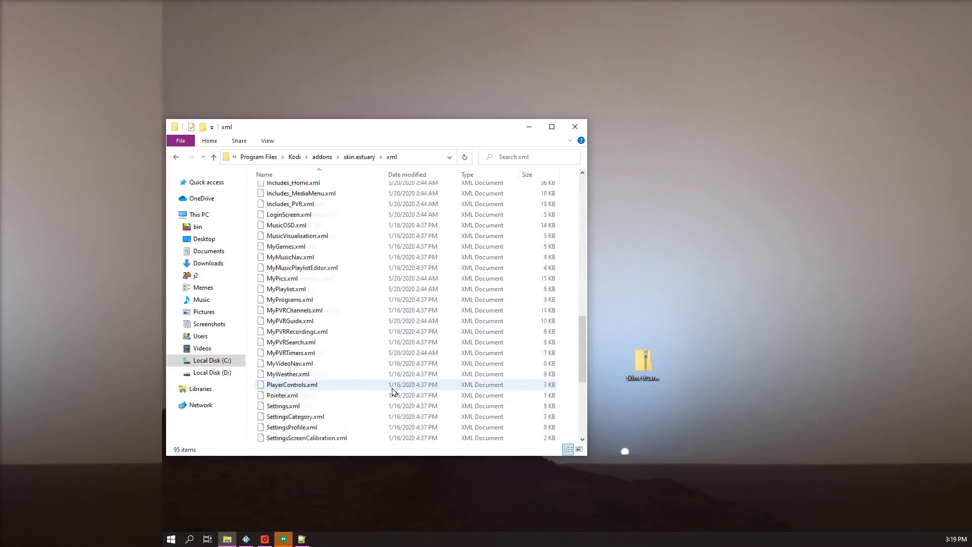
{"action": "scroll", "coordinate": [340, 334], "scroll_direction": "up", "scroll_amount": 8}
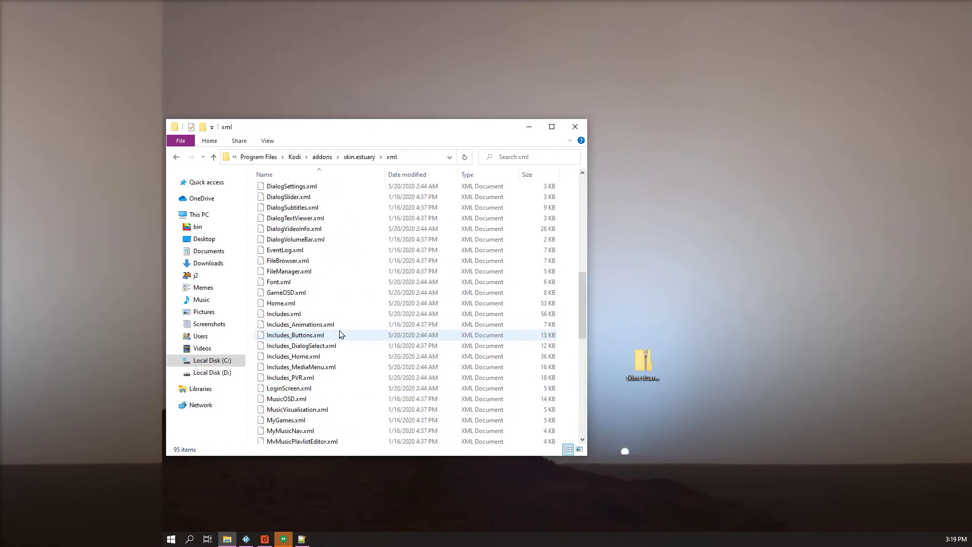
{"action": "left_click", "coordinate": [284, 304]}
{"action": "right_click", "coordinate": [285, 304]}
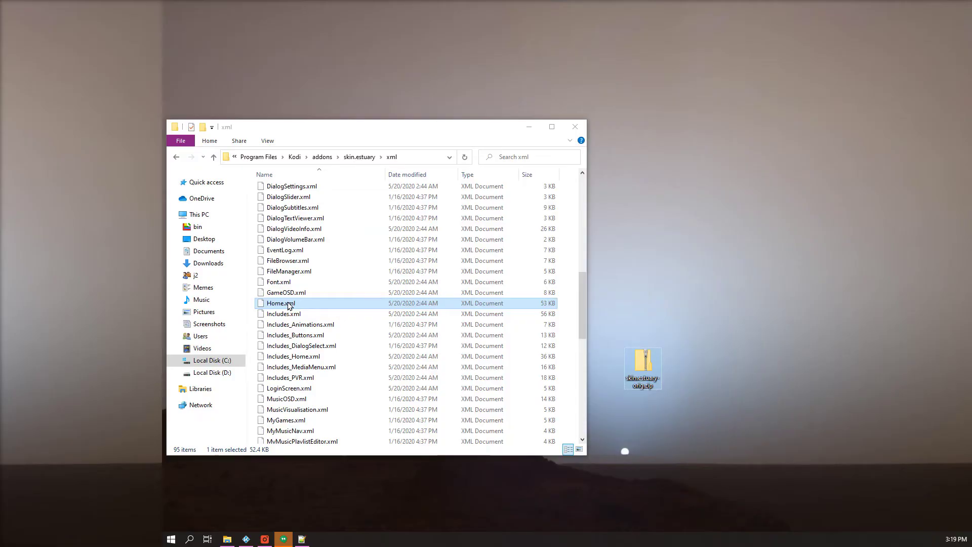
{"action": "right_click", "coordinate": [288, 304]}
{"action": "left_click", "coordinate": [340, 139]}
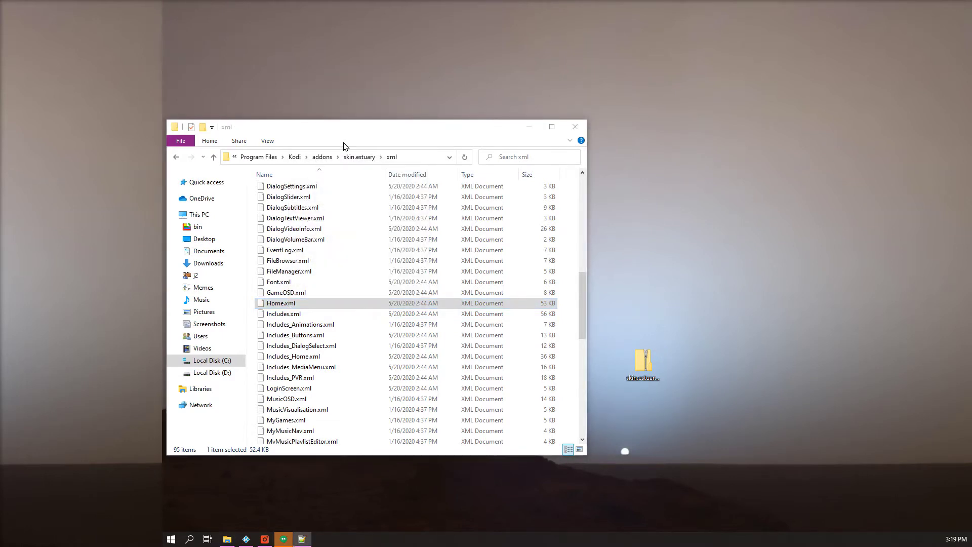
{"action": "left_click", "coordinate": [300, 540]}
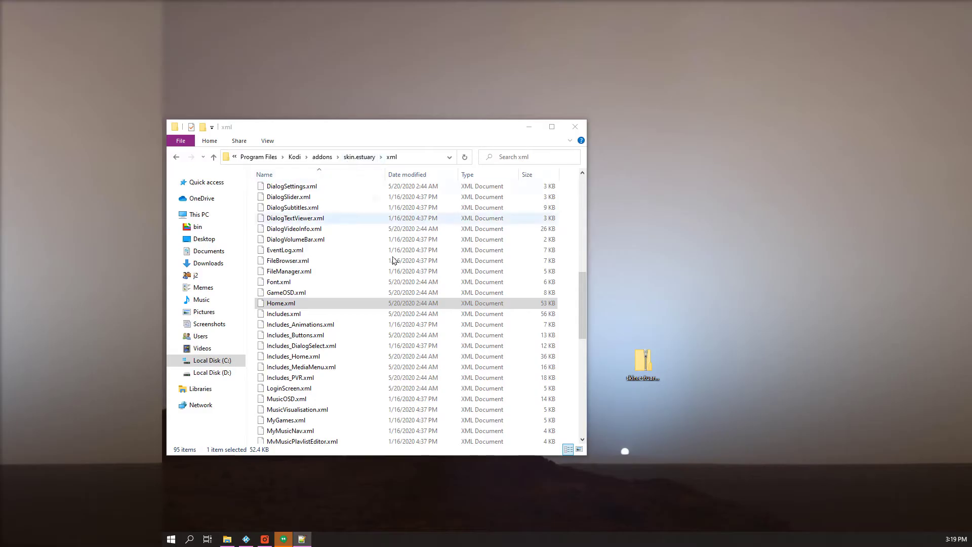
Search Home.xml for the favourites label 10134.
{"action": "key", "text": "Return"}
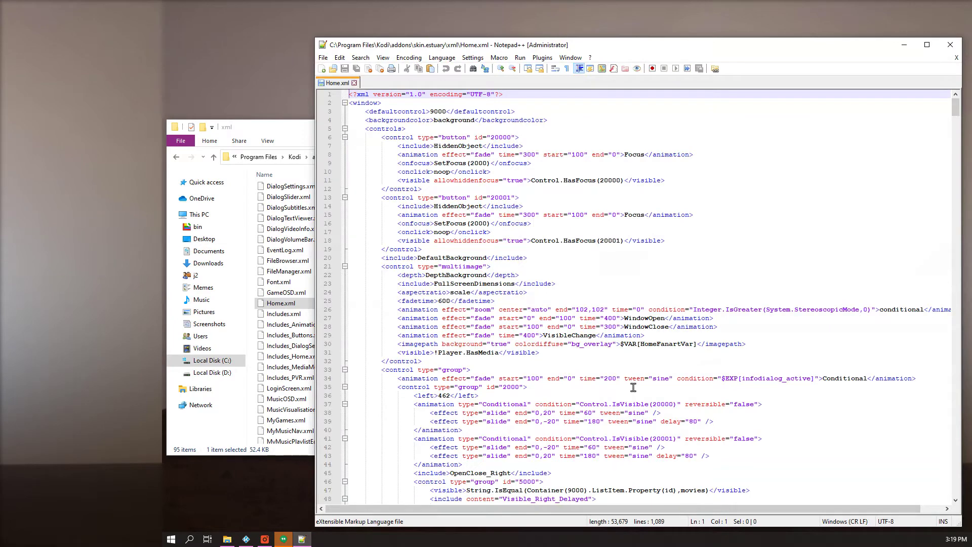
{"action": "key", "text": "ctrl+f"}
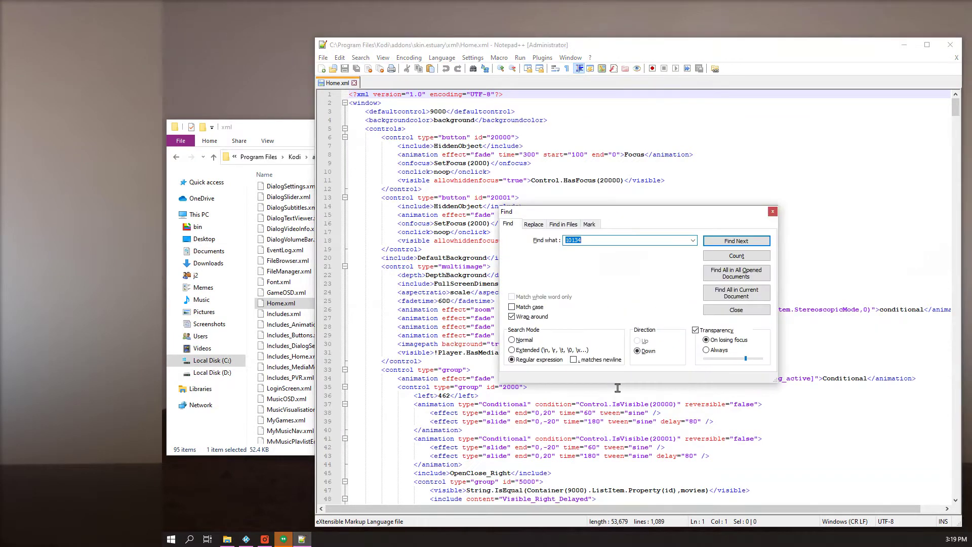
{"action": "type", "text": "10134"}
{"action": "key", "text": "Return"}
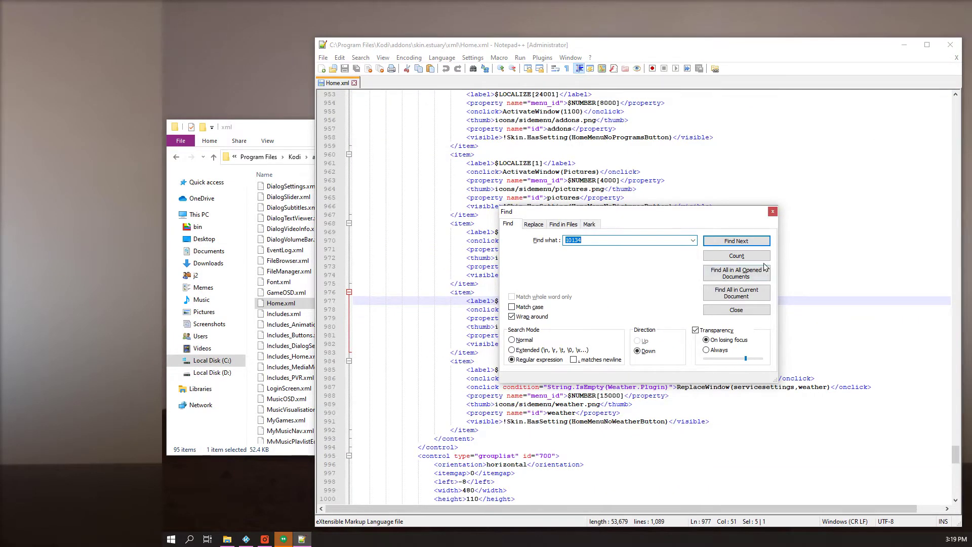
{"action": "left_click", "coordinate": [772, 212]}
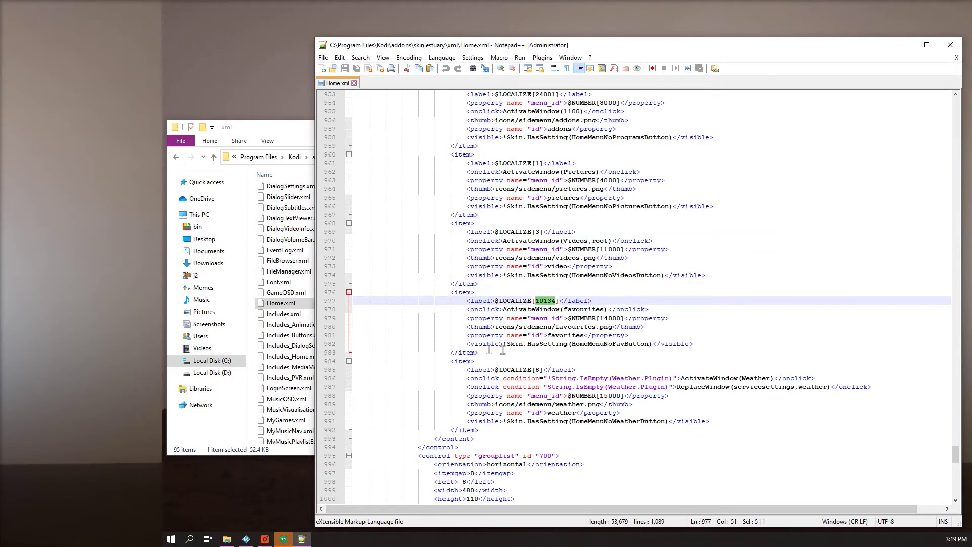
Select the favourites <item> block on lines 976–983 and cut it.
{"action": "double_click", "coordinate": [576, 310]}
{"action": "double_click", "coordinate": [575, 326]}
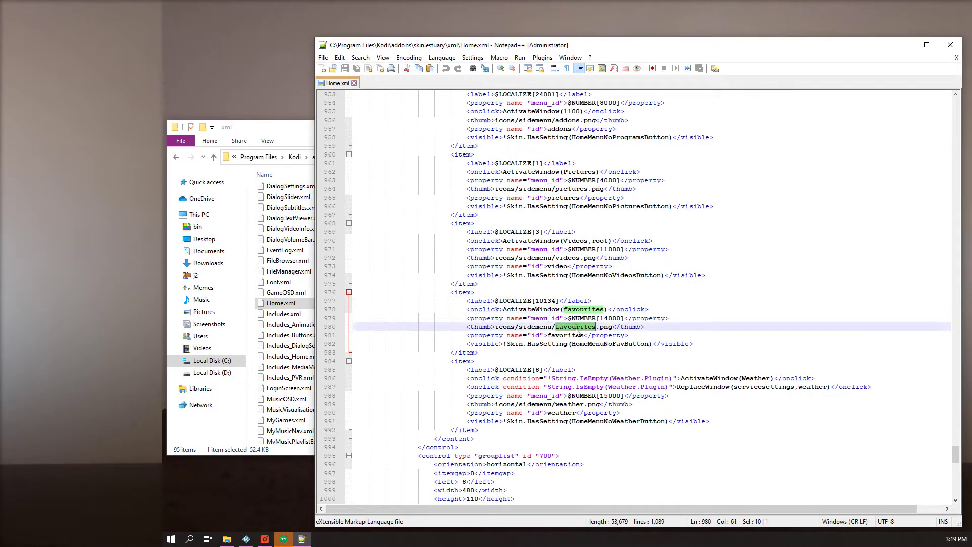
{"action": "double_click", "coordinate": [567, 335]}
{"action": "left_click", "coordinate": [572, 369]}
{"action": "left_click_drag", "start_coordinate": [486, 351], "coordinate": [319, 291]}
{"action": "right_click", "coordinate": [486, 307]}
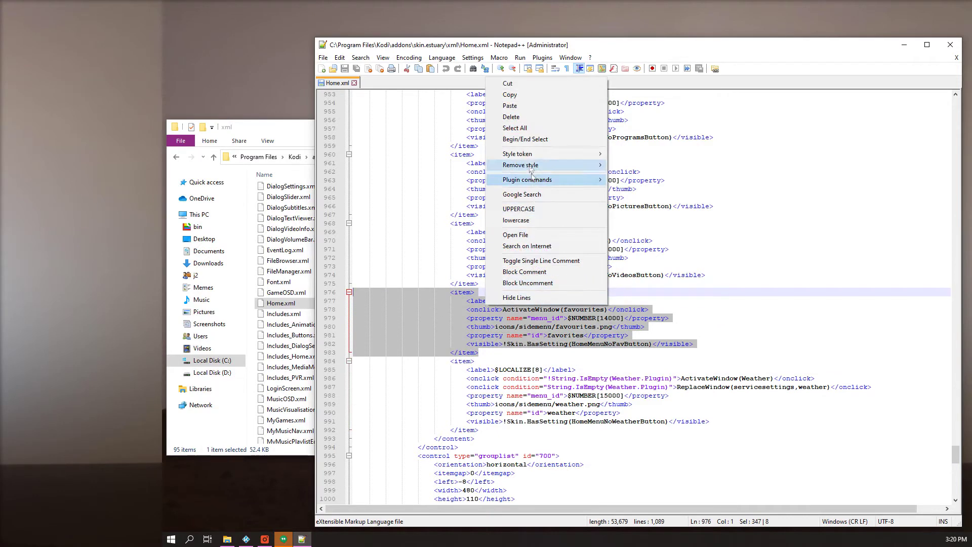
{"action": "left_click", "coordinate": [507, 84]}
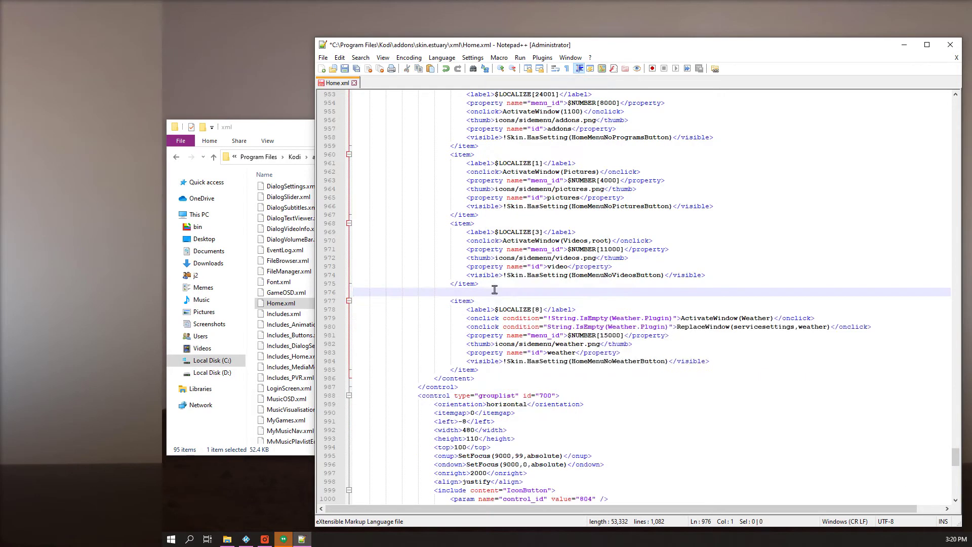
Remove the leftover blank line and place the cursor before the first <item> under <content>.
{"action": "key", "text": "BackSpace"}
{"action": "left_click", "coordinate": [497, 309]}
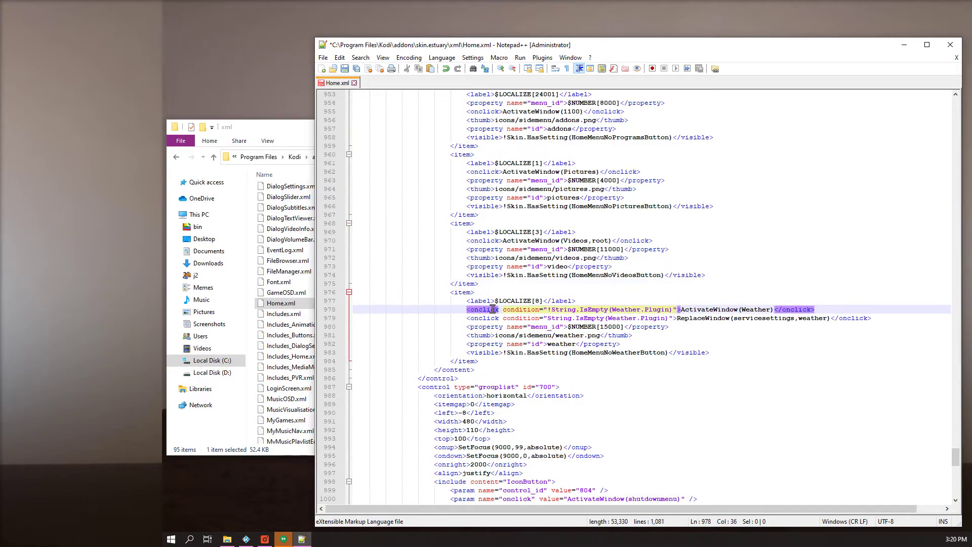
{"action": "scroll", "coordinate": [494, 302], "scroll_direction": "up", "scroll_amount": 3}
{"action": "scroll", "coordinate": [494, 302], "scroll_direction": "up", "scroll_amount": 20}
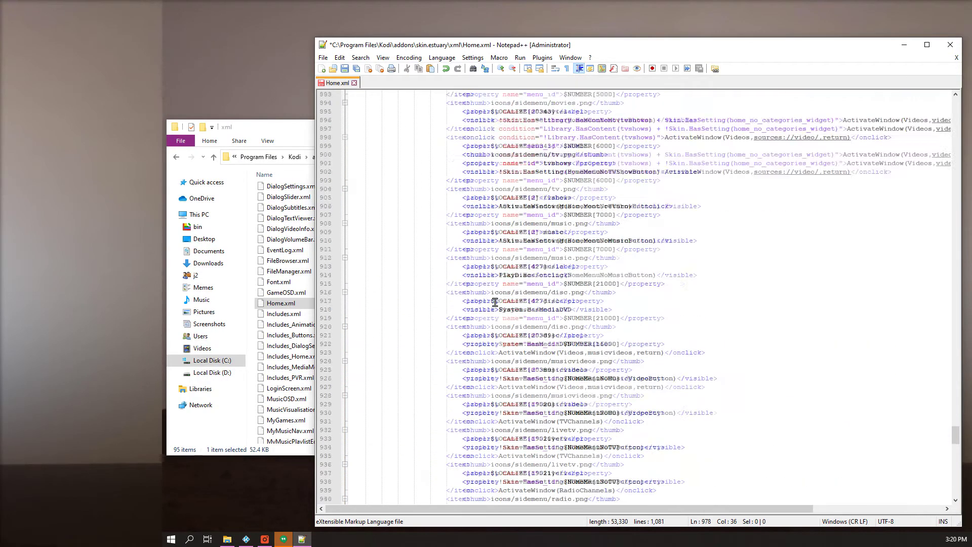
{"action": "scroll", "coordinate": [494, 302], "scroll_direction": "up", "scroll_amount": 5}
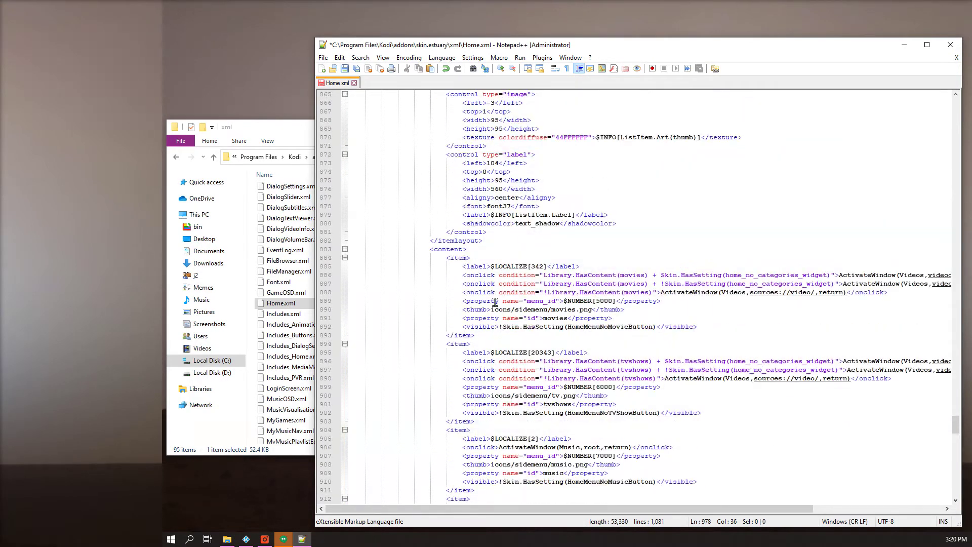
{"action": "left_click_drag", "start_coordinate": [470, 240], "coordinate": [373, 242]}
{"action": "left_click", "coordinate": [484, 250]}
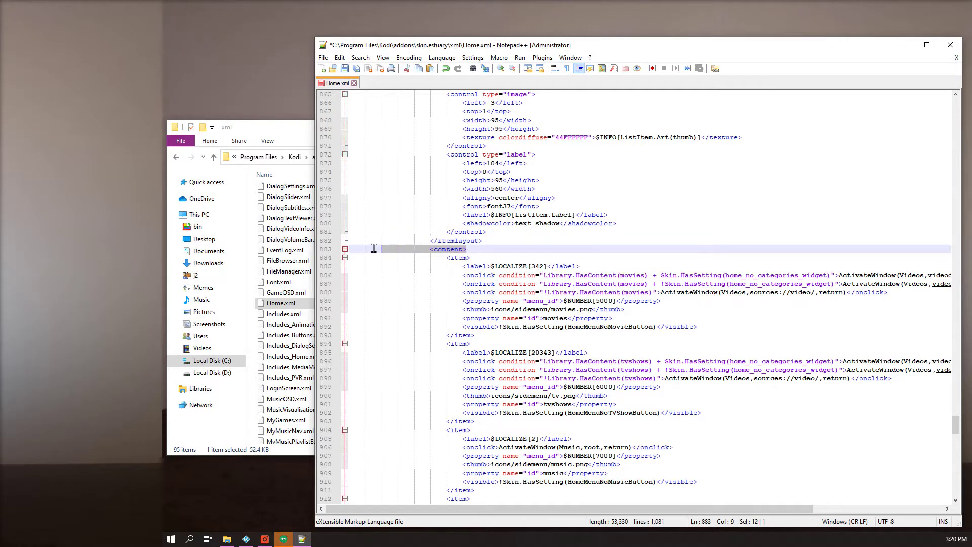
{"action": "left_click", "coordinate": [438, 276]}
{"action": "left_click", "coordinate": [475, 248]}
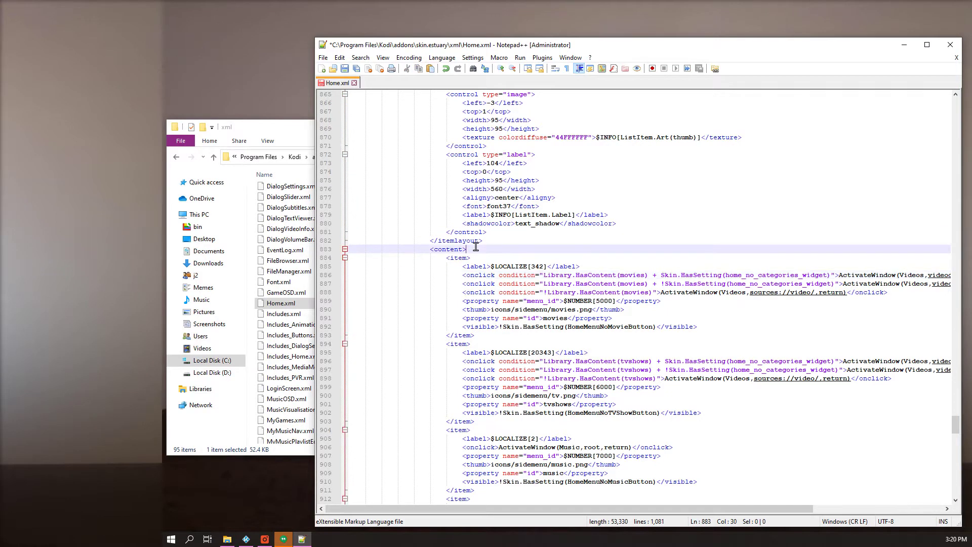
{"action": "left_click", "coordinate": [447, 257]}
Insert a *here placeholder line, paste the favourites block over it, and save Home.xml.
{"action": "type", "text": "*here"}
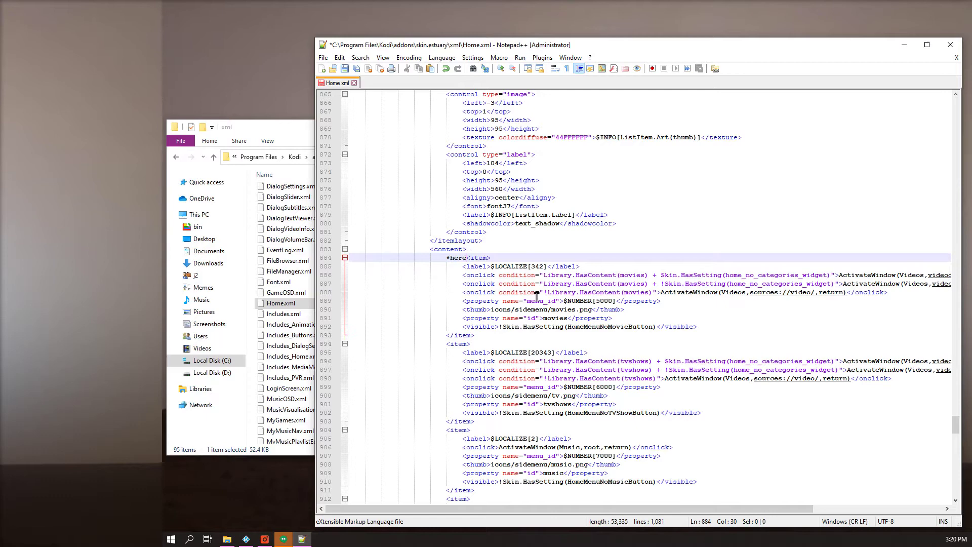
{"action": "key", "text": "Return"}
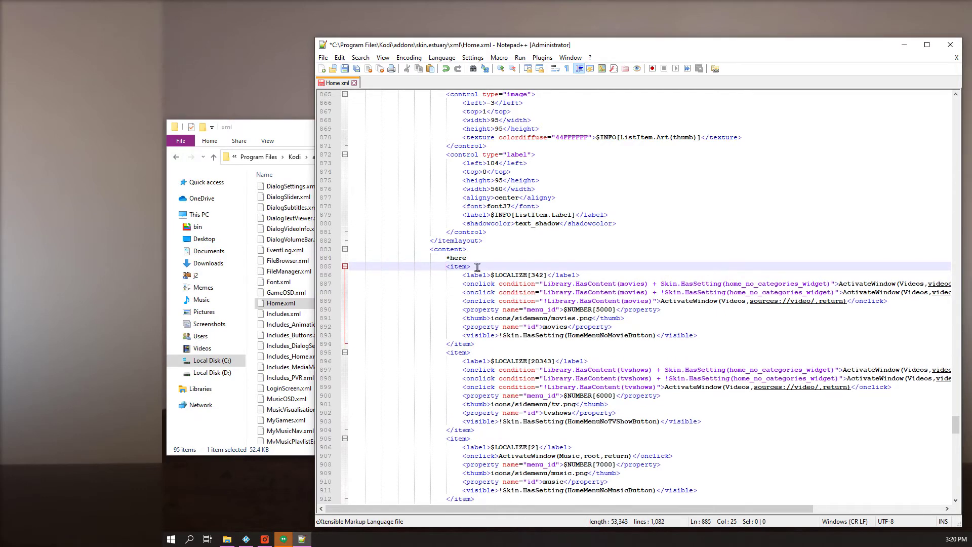
{"action": "left_click_drag", "start_coordinate": [469, 259], "coordinate": [331, 254]}
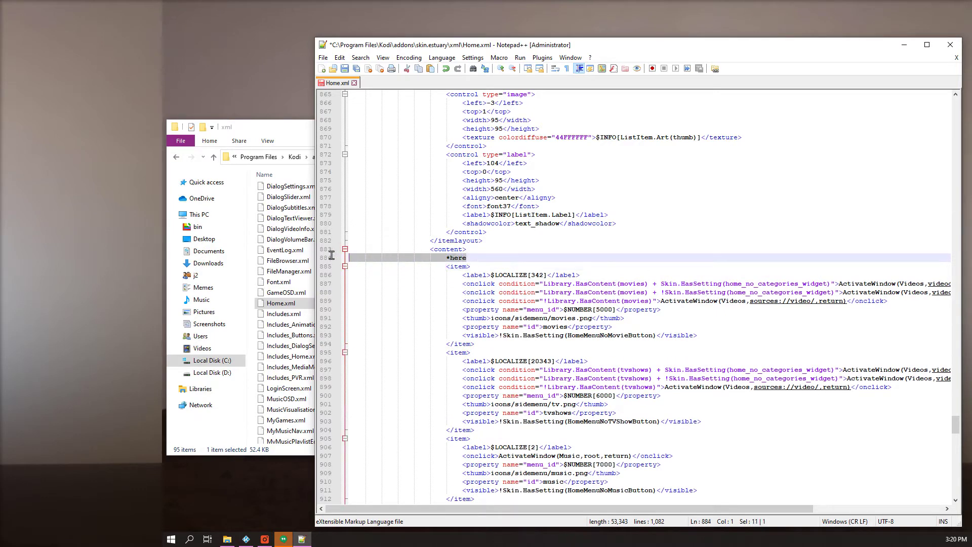
{"action": "right_click", "coordinate": [454, 259]}
{"action": "left_click", "coordinate": [485, 283]}
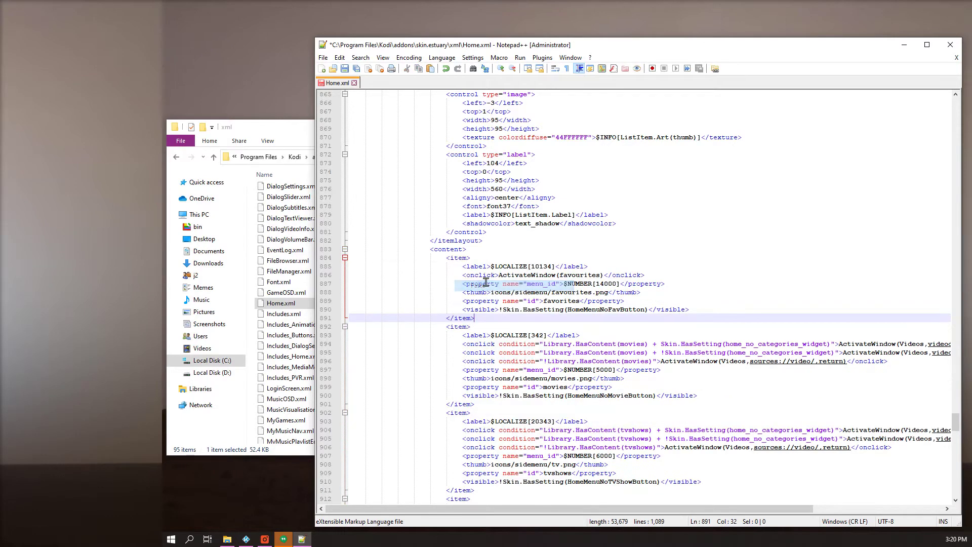
{"action": "left_click", "coordinate": [345, 69]}
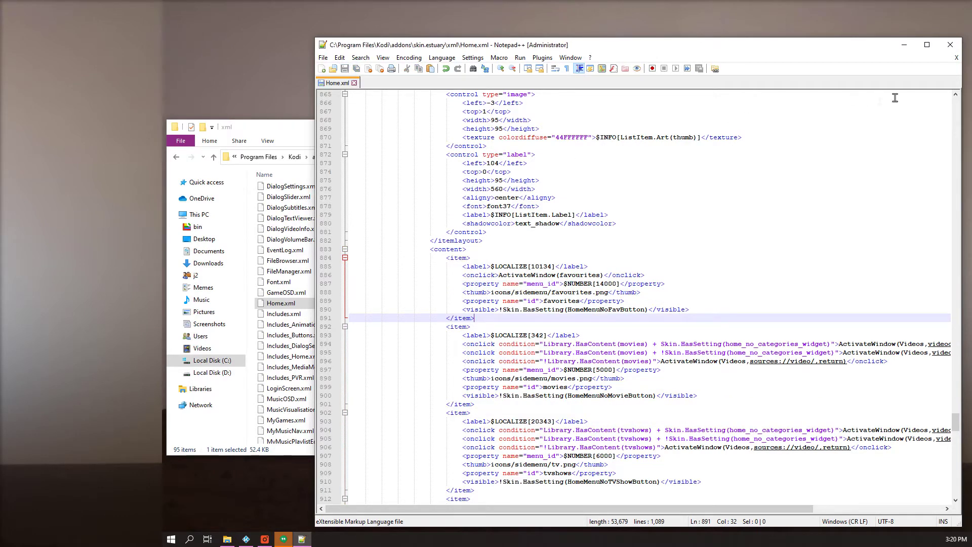
Close Home.xml in Notepad++ and go back up to the addons folder.
{"action": "left_click", "coordinate": [954, 44]}
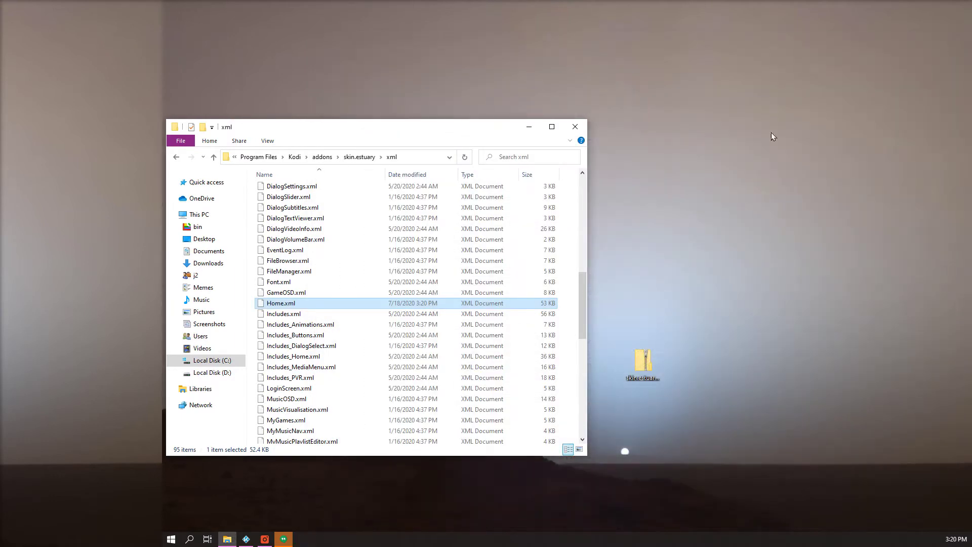
{"action": "left_click", "coordinate": [213, 158]}
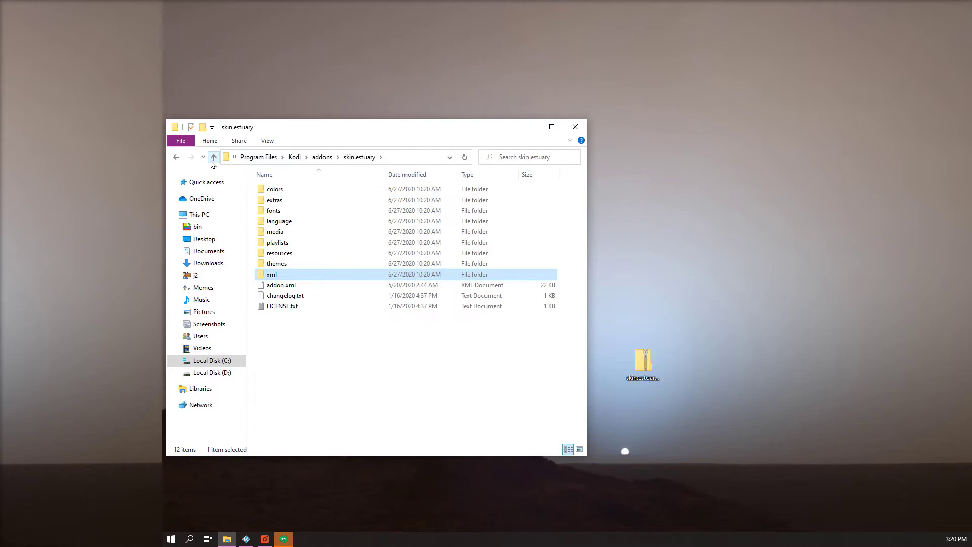
{"action": "left_click", "coordinate": [213, 158]}
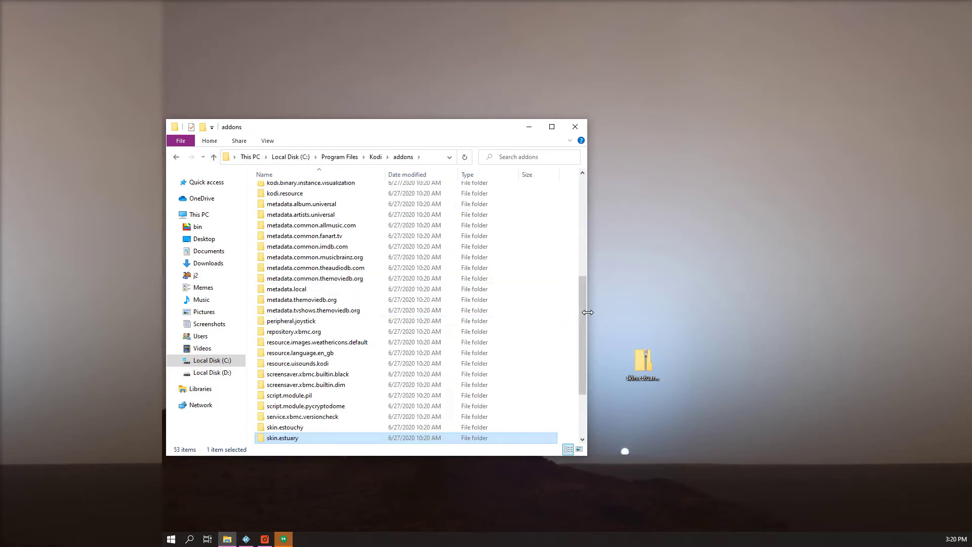
Create a new compressed folder on the desktop named skin.estuary-mod.zip.
{"action": "right_click", "coordinate": [633, 301]}
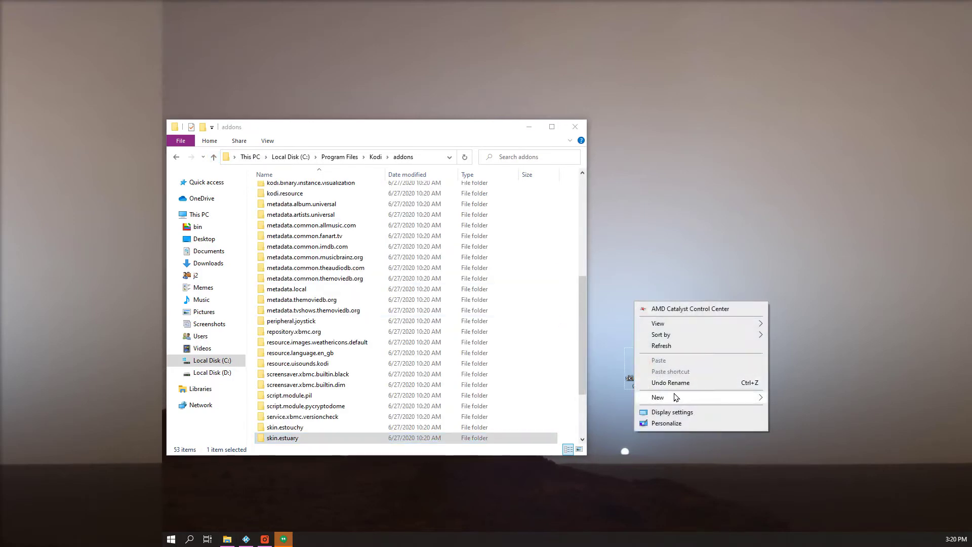
{"action": "mouse_move", "coordinate": [675, 397]}
{"action": "left_click", "coordinate": [833, 525]}
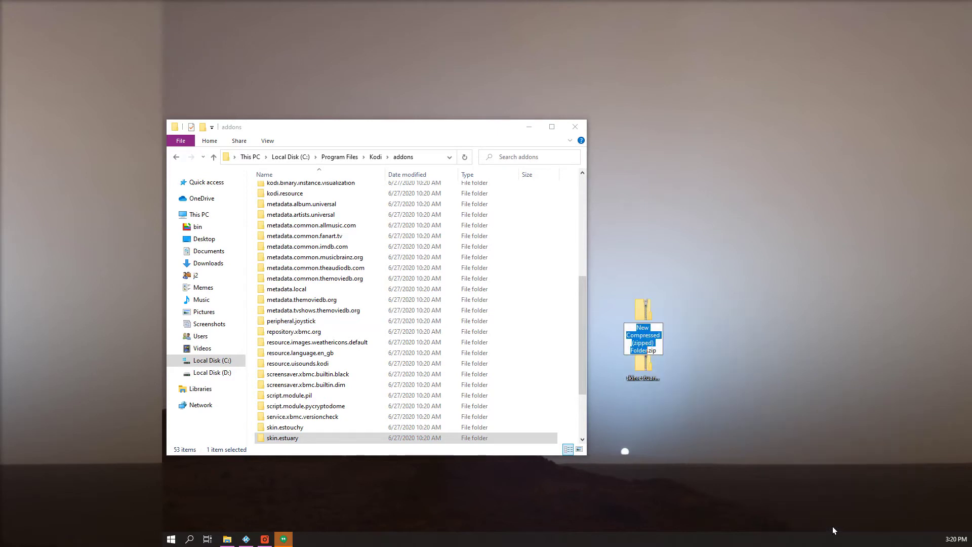
{"action": "type", "text": "skin.estu"}
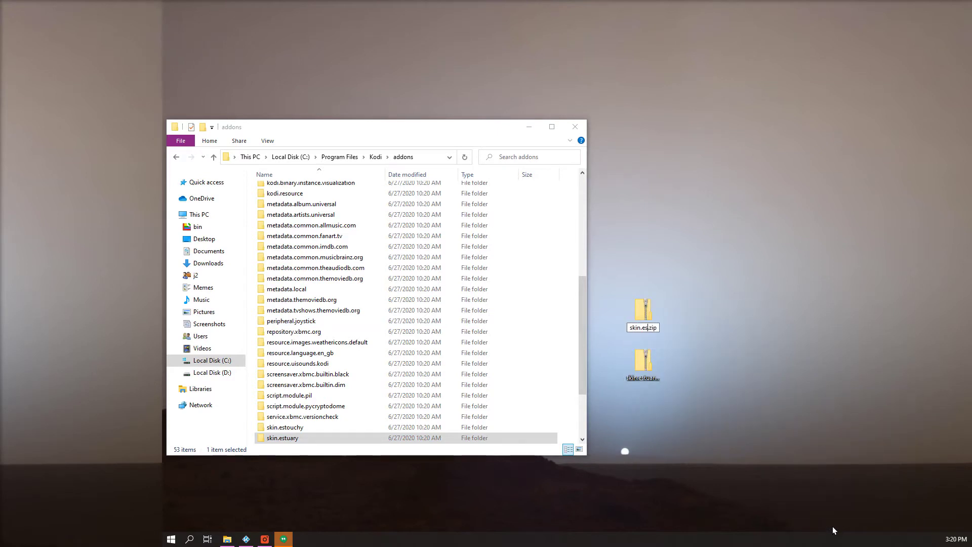
{"action": "type", "text": "ary"}
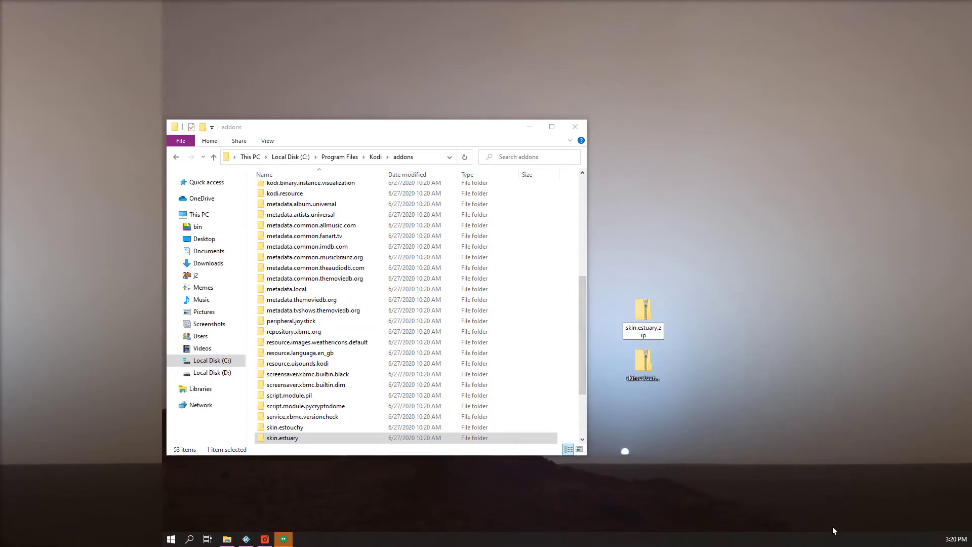
{"action": "type", "text": "-mod"}
{"action": "key", "text": "Return"}
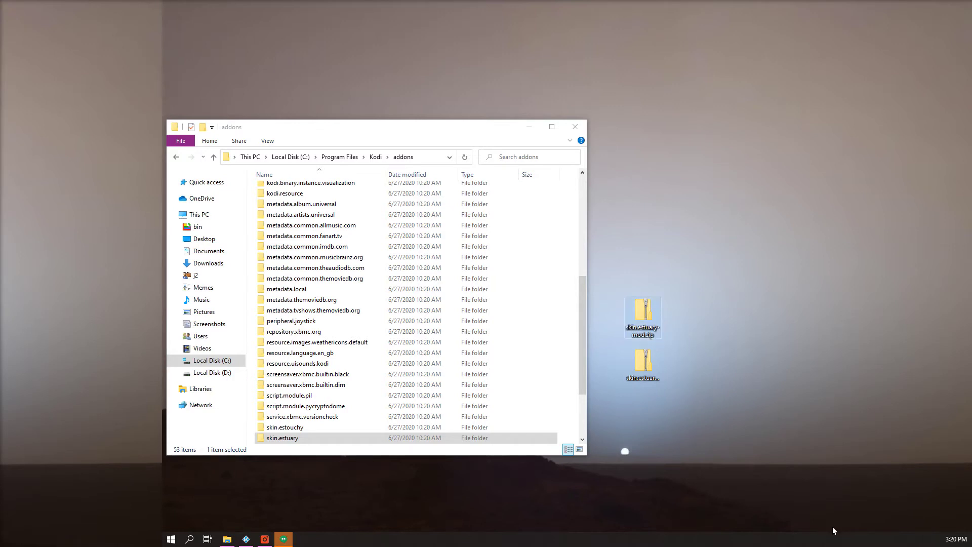
Copy the edited skin.estuary folder into skin.estuary-mod.zip and close the archive.
{"action": "double_click", "coordinate": [642, 314]}
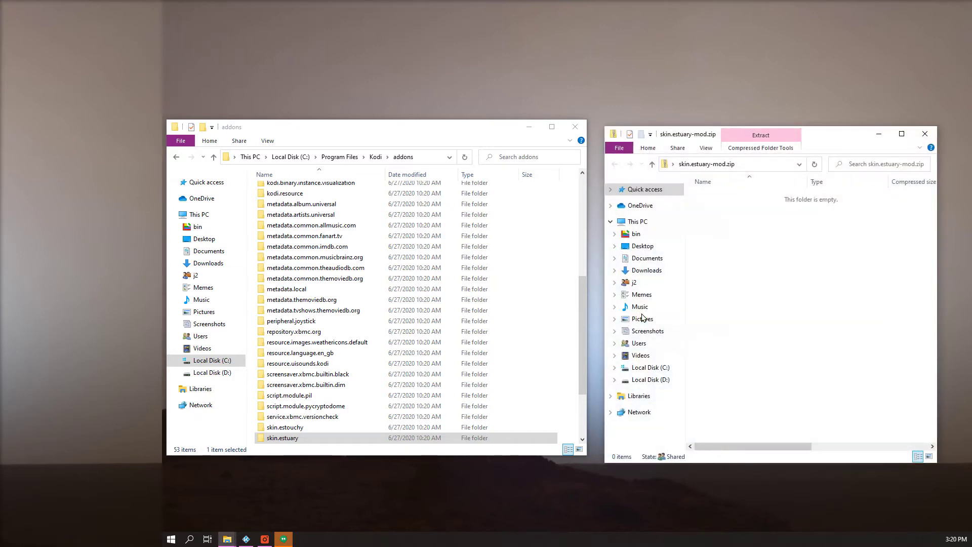
{"action": "left_click_drag", "start_coordinate": [286, 438], "coordinate": [730, 267]}
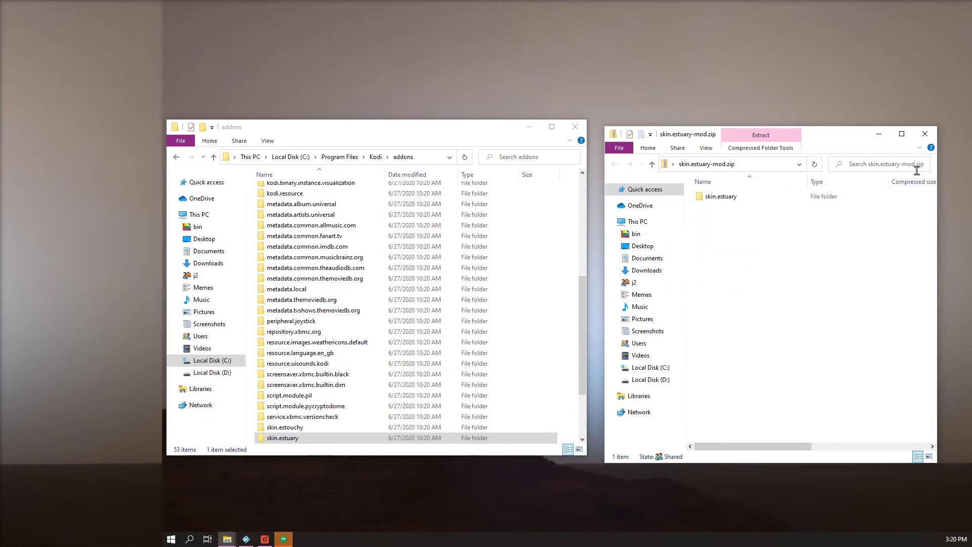
{"action": "left_click", "coordinate": [925, 133]}
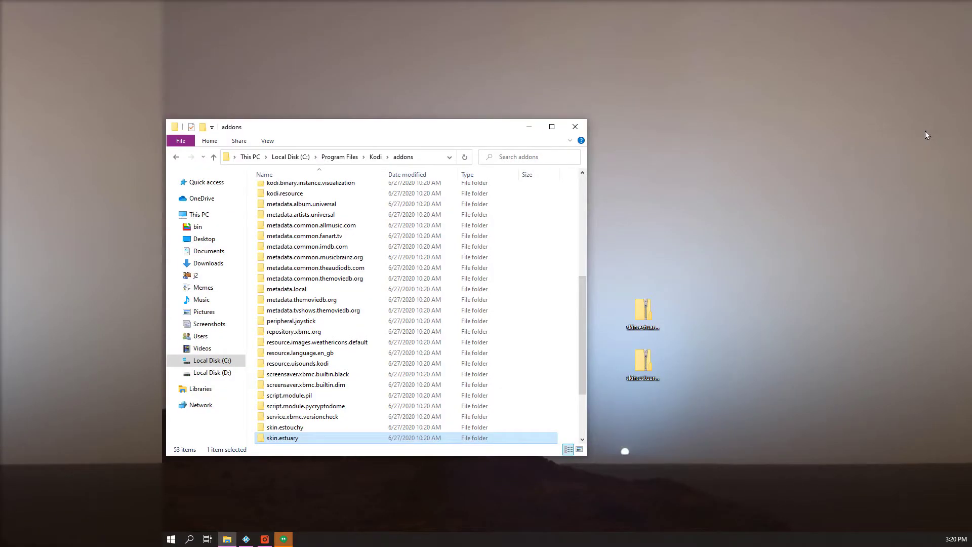
In Kodi's add-on browser, install from zip file, choosing Home folder > Desktop > skin.estuary-mod.zip.
{"action": "left_click", "coordinate": [246, 540]}
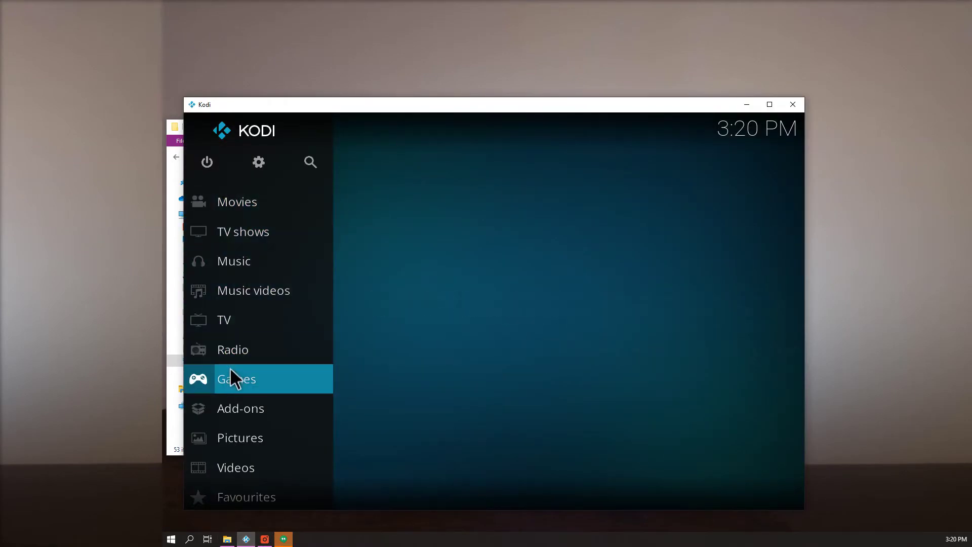
{"action": "left_click", "coordinate": [244, 405]}
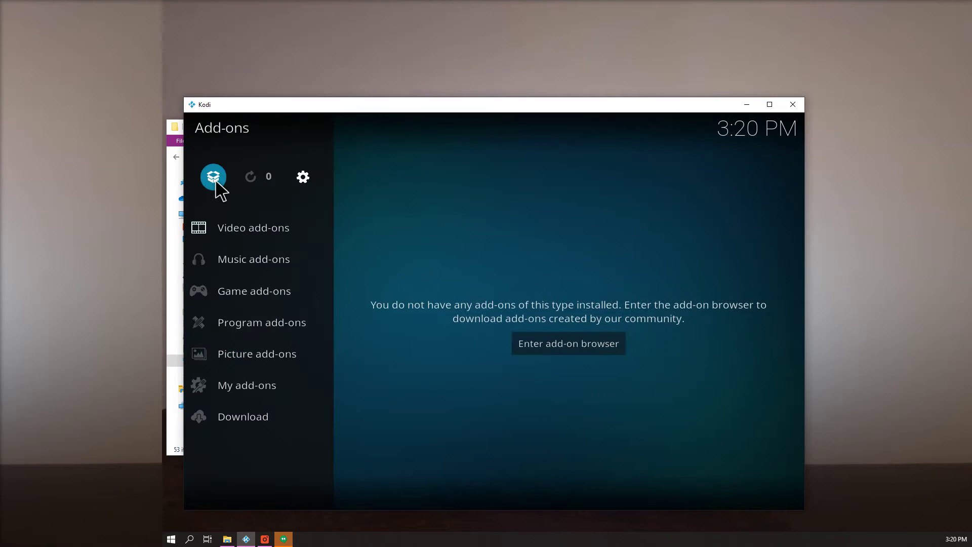
{"action": "left_click", "coordinate": [216, 182]}
{"action": "left_click", "coordinate": [421, 309]}
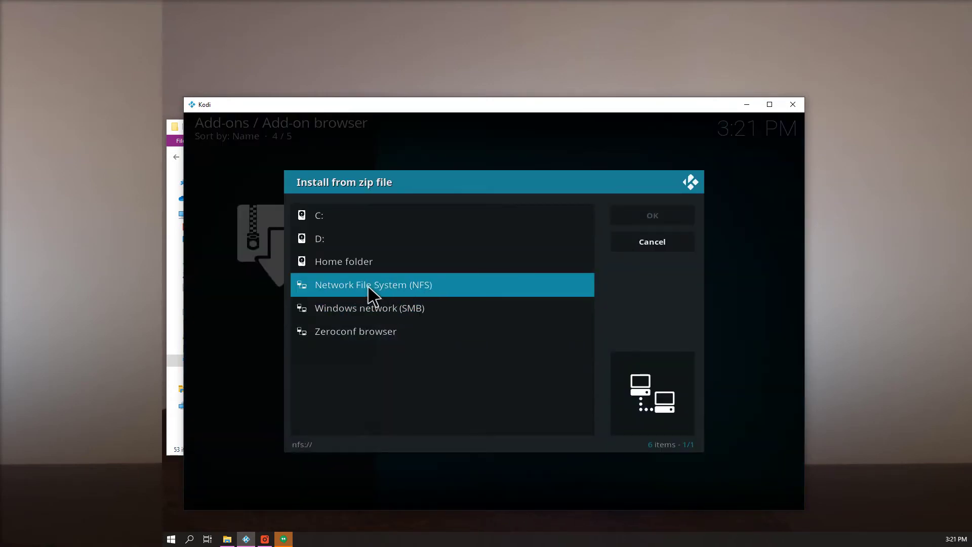
{"action": "left_click", "coordinate": [348, 262]}
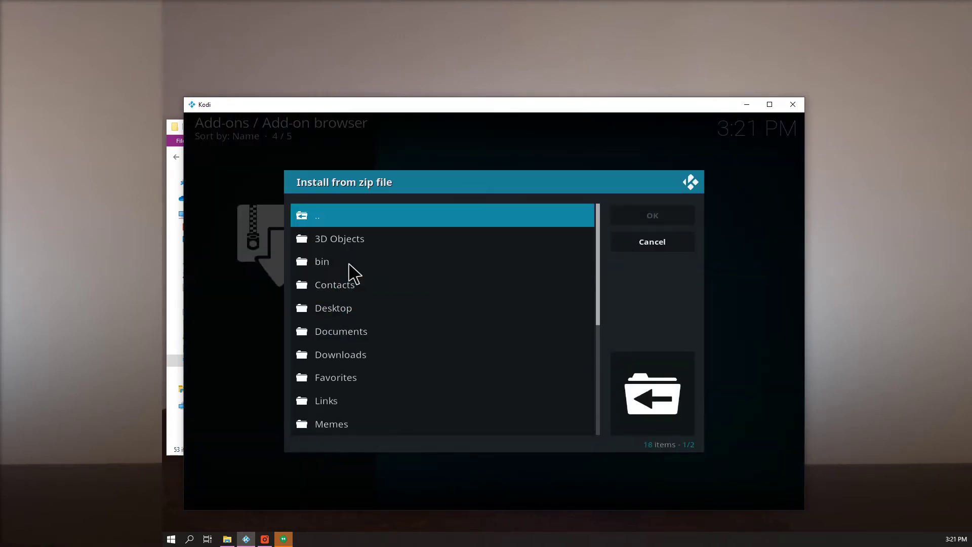
{"action": "left_click", "coordinate": [344, 311]}
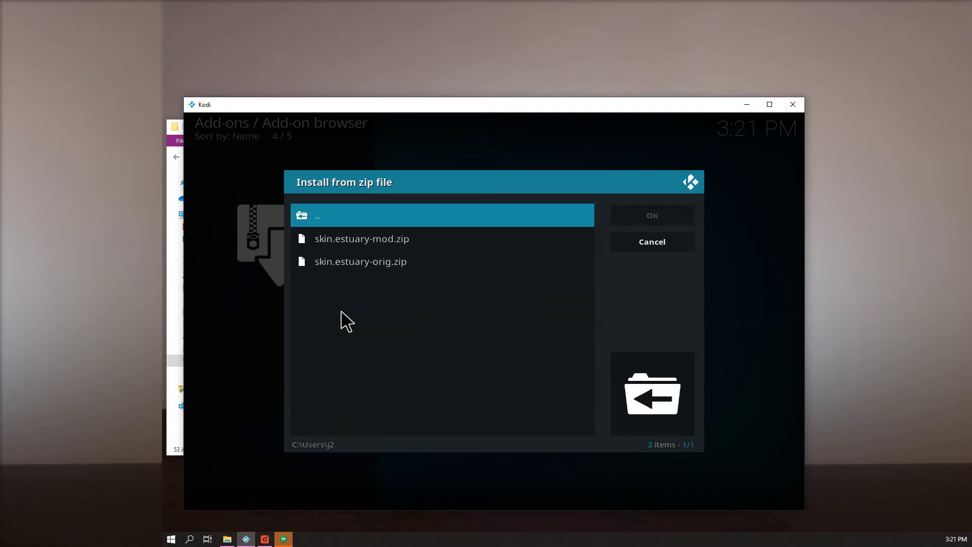
{"action": "left_click", "coordinate": [390, 243]}
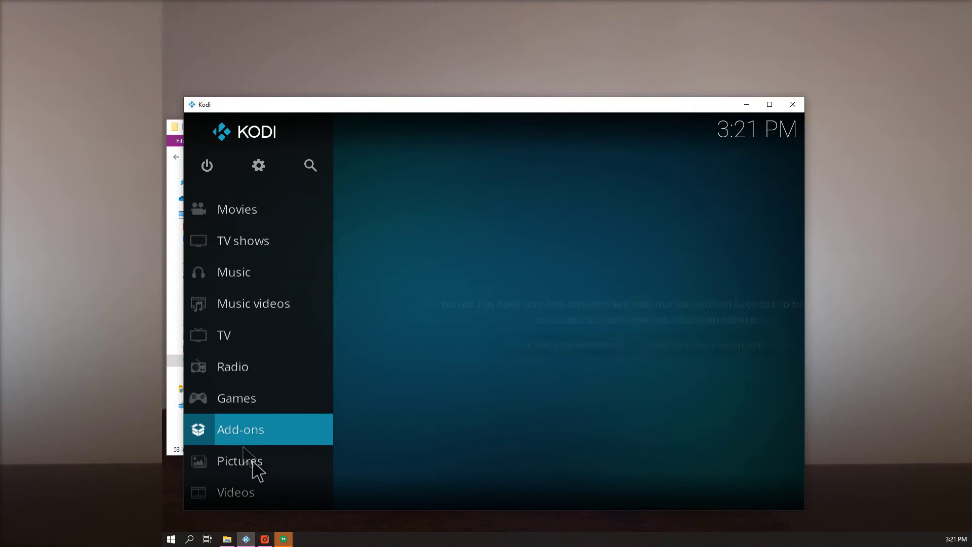
Repeat Install from zip file, selecting skin.estuary-mod.zip from the Desktop again.
{"action": "left_click", "coordinate": [238, 428]}
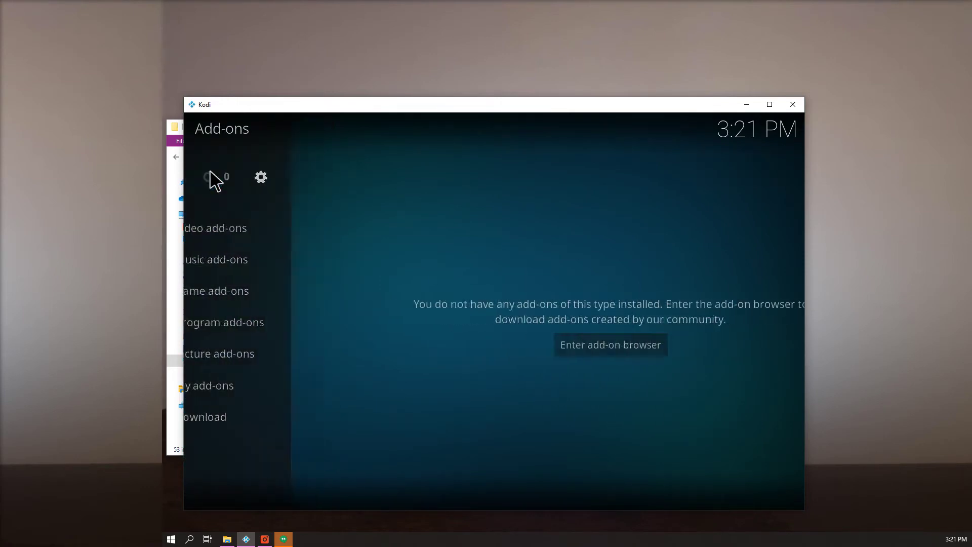
{"action": "left_click", "coordinate": [211, 177]}
{"action": "left_click", "coordinate": [461, 315]}
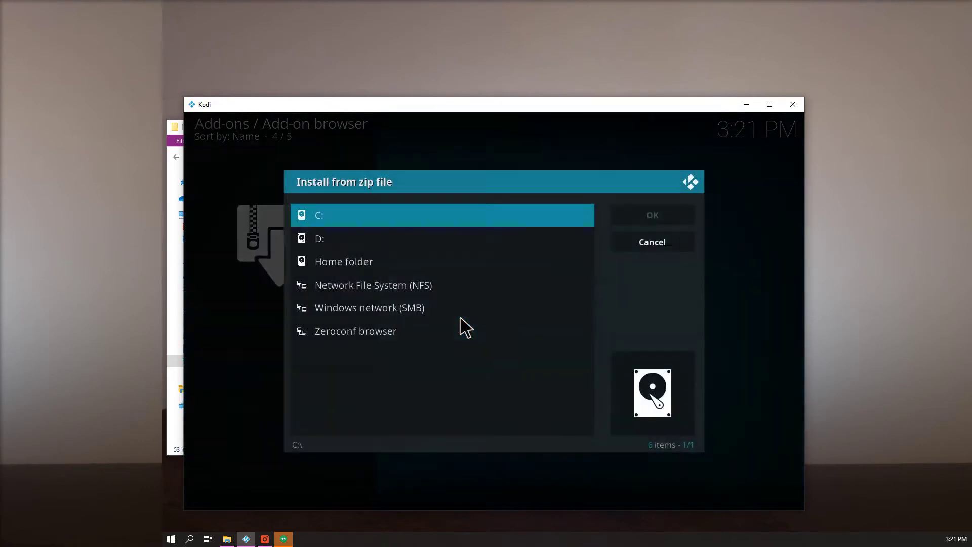
{"action": "left_click", "coordinate": [357, 262]}
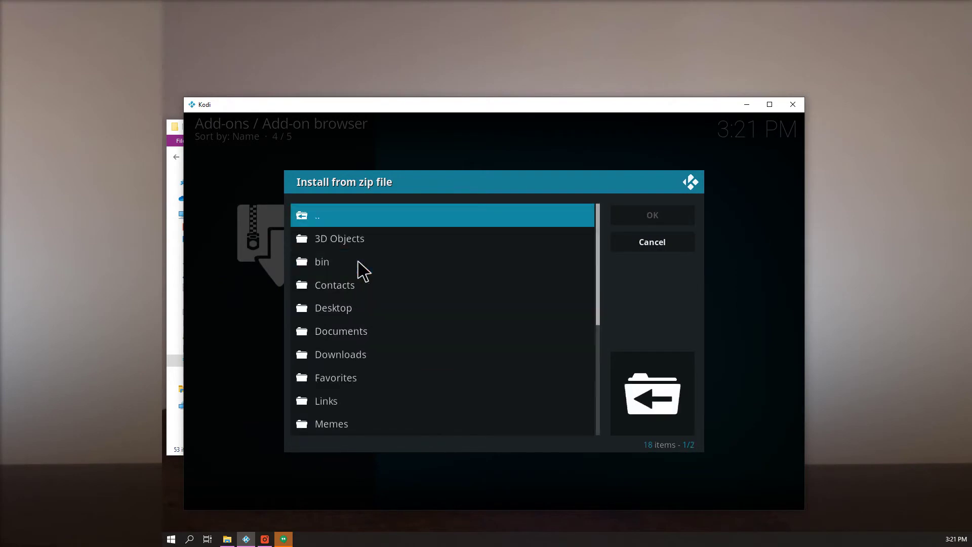
{"action": "left_click", "coordinate": [339, 307]}
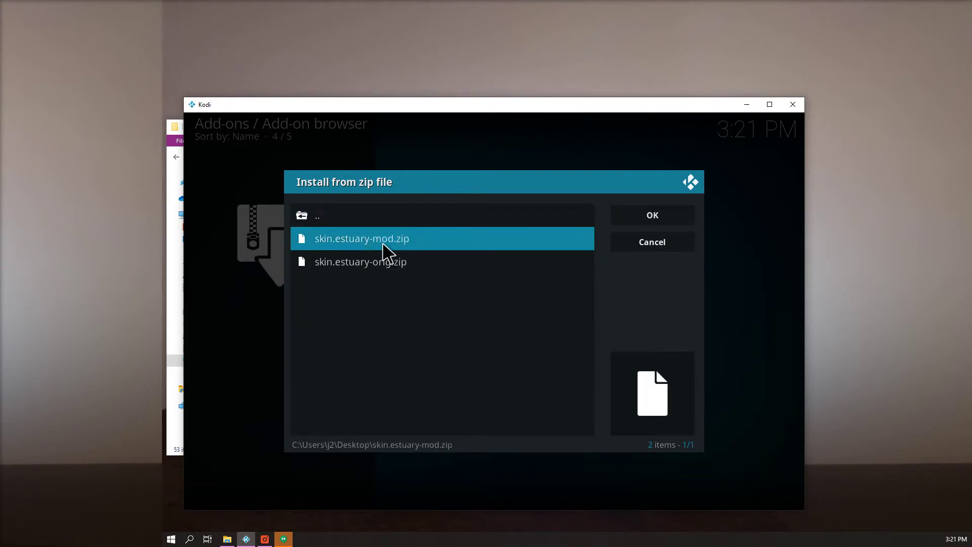
{"action": "left_click", "coordinate": [386, 271]}
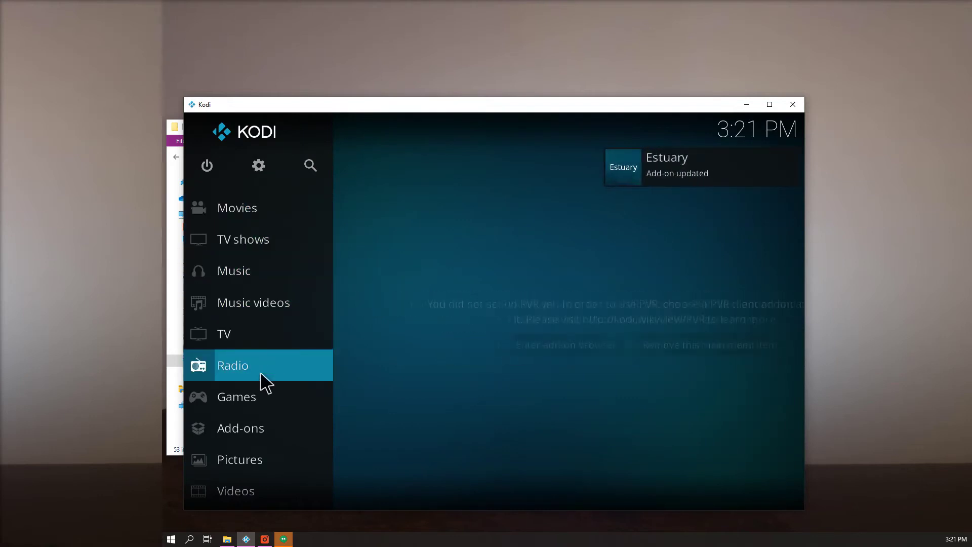
Move down the Kodi home menu to check where Favourites and Weather now appear.
{"action": "key", "text": "Down"}
{"action": "key", "text": "Down"}
{"action": "key", "text": "Down"}
{"action": "key", "text": "Down"}
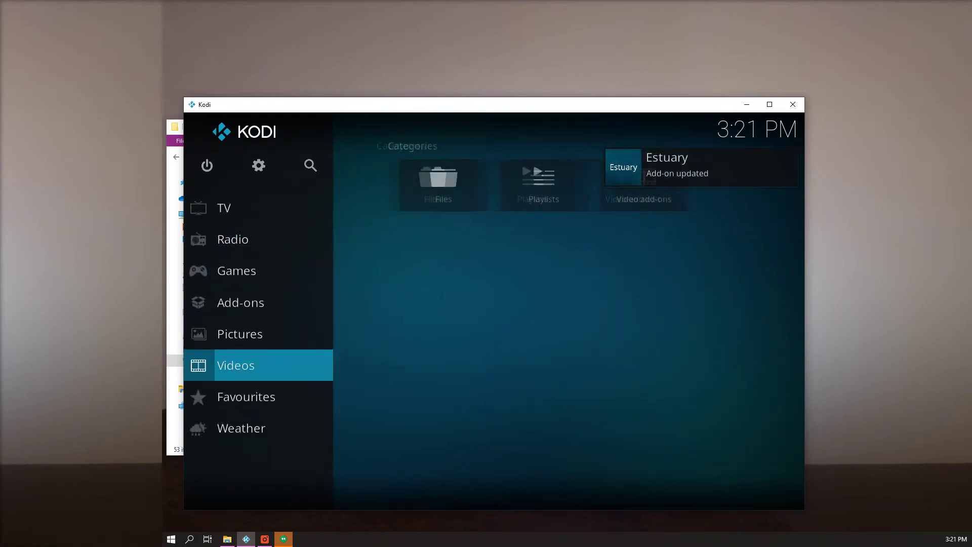
{"action": "scroll", "coordinate": [260, 274], "scroll_direction": "up", "scroll_amount": 4}
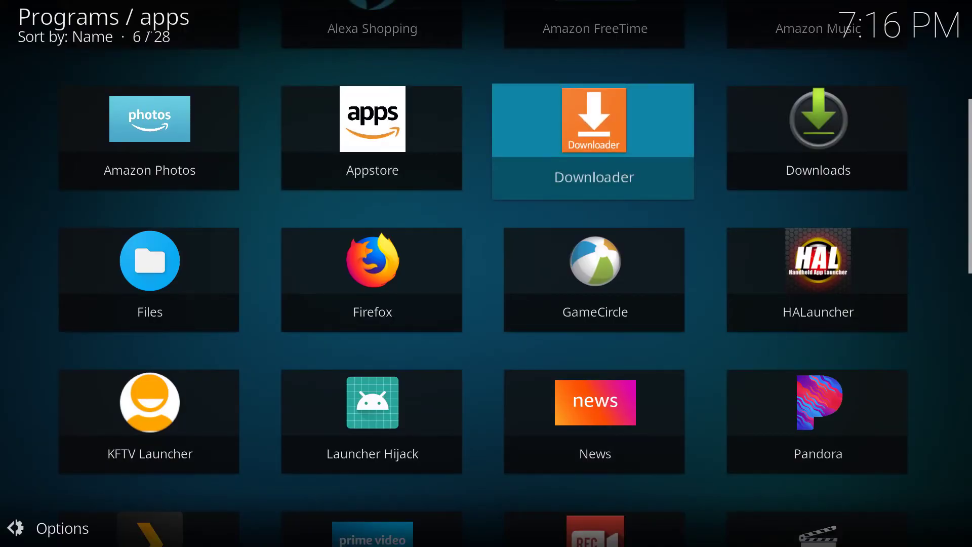
Launch Downloader and load dropbox.com in its browser.
{"action": "key", "text": "Return"}
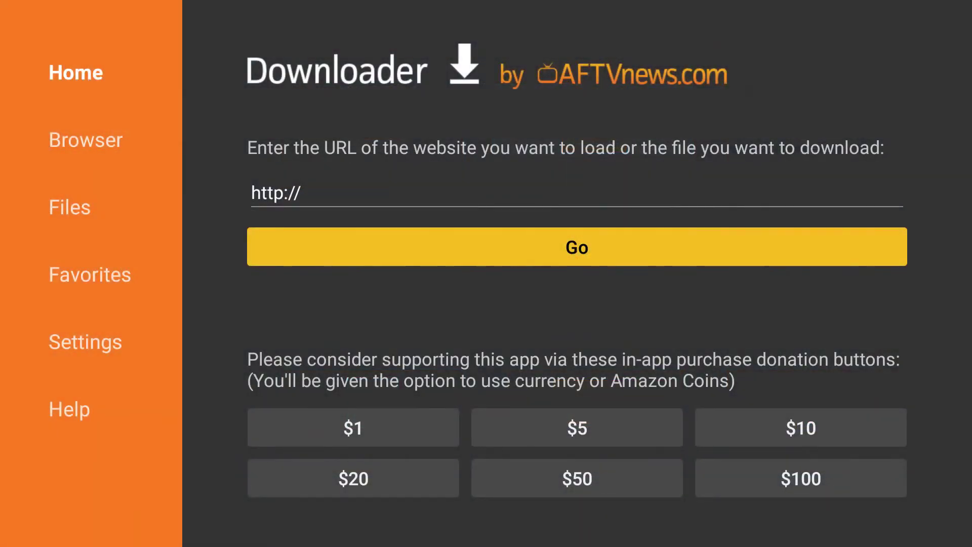
{"action": "key", "text": "Down"}
{"action": "key", "text": "Up"}
{"action": "key", "text": "Up"}
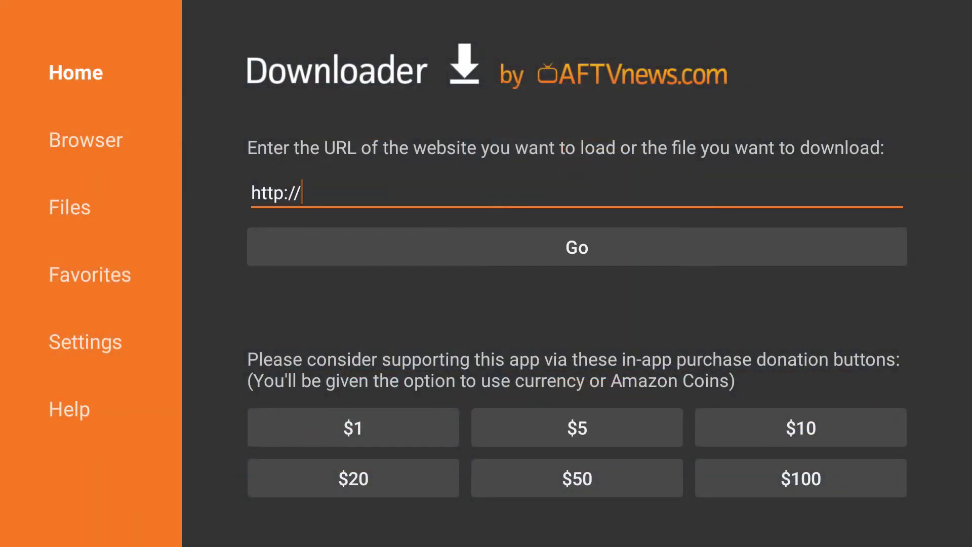
{"action": "type", "text": "dropbox.com"}
{"action": "key", "text": "Down"}
{"action": "key", "text": "Return"}
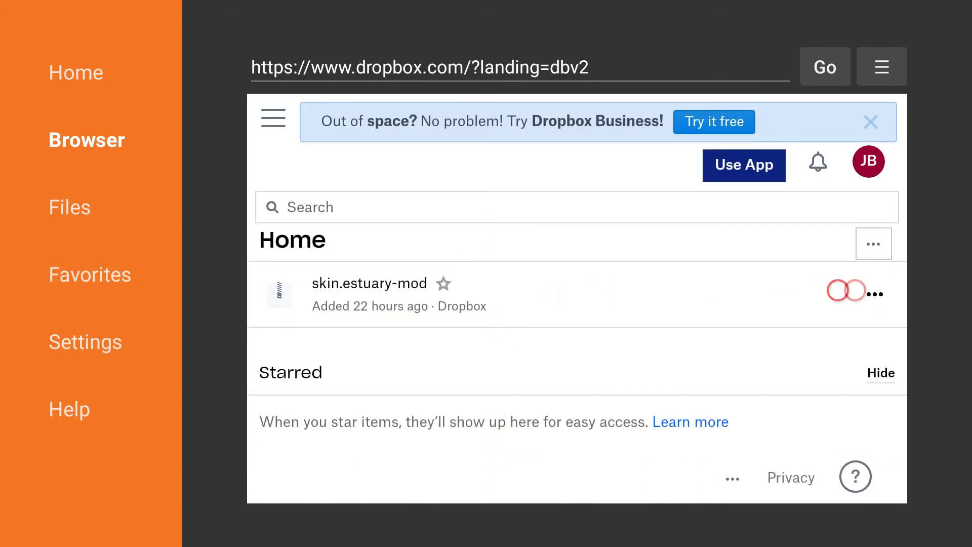
Download the skin.estuary-mod file from Dropbox and dismiss the completion dialog.
{"action": "left_click", "coordinate": [874, 293]}
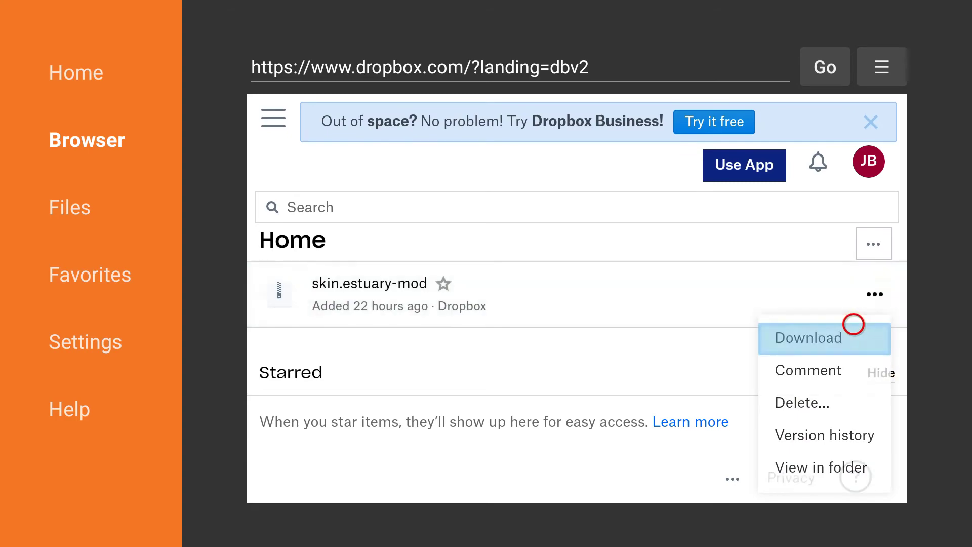
{"action": "left_click", "coordinate": [853, 324]}
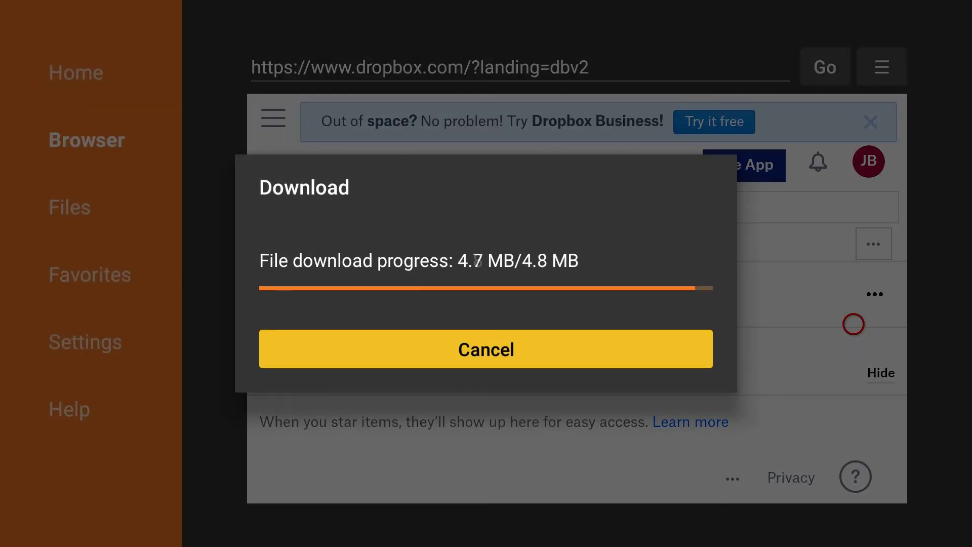
{"action": "key", "text": "Right"}
{"action": "key", "text": "Right"}
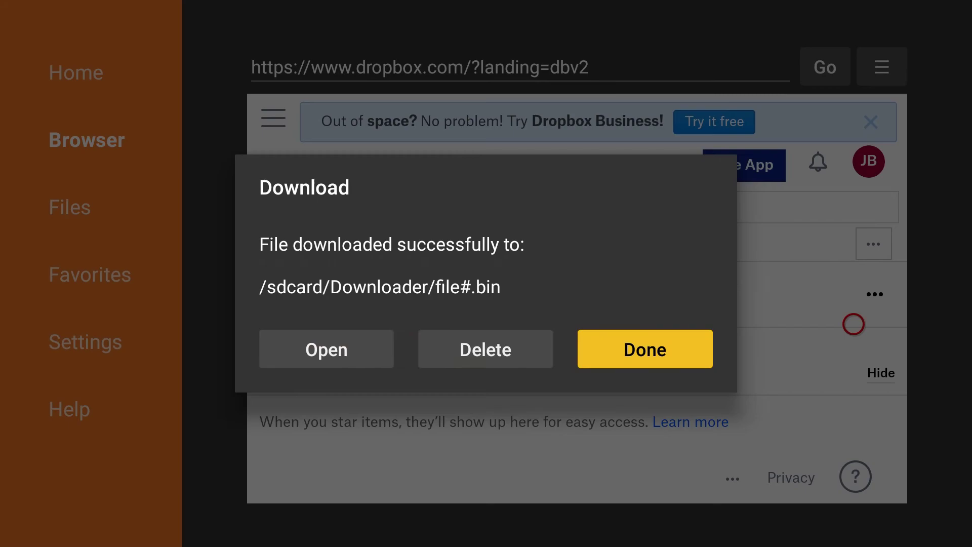
{"action": "key", "text": "Return"}
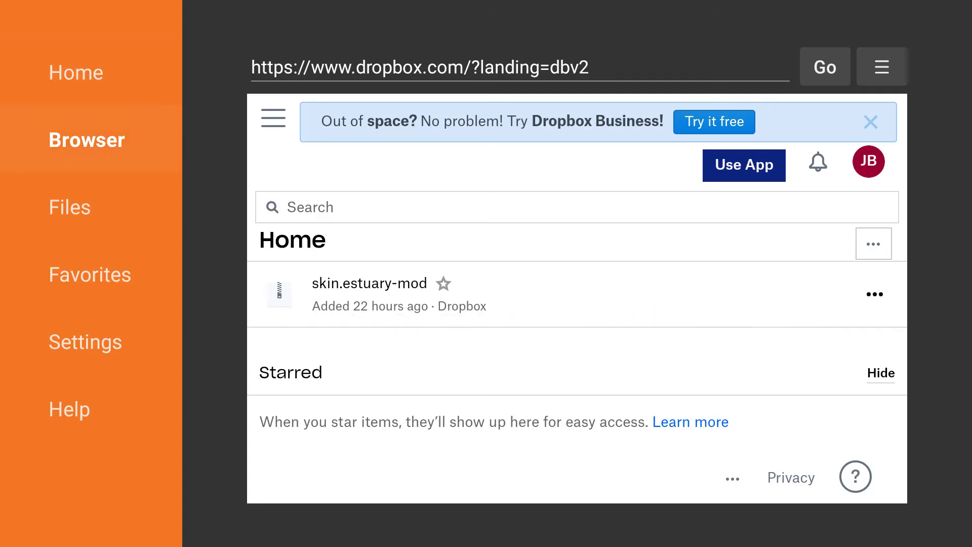
View the downloaded files list, then exit Downloader back to Kodi.
{"action": "key", "text": "Right"}
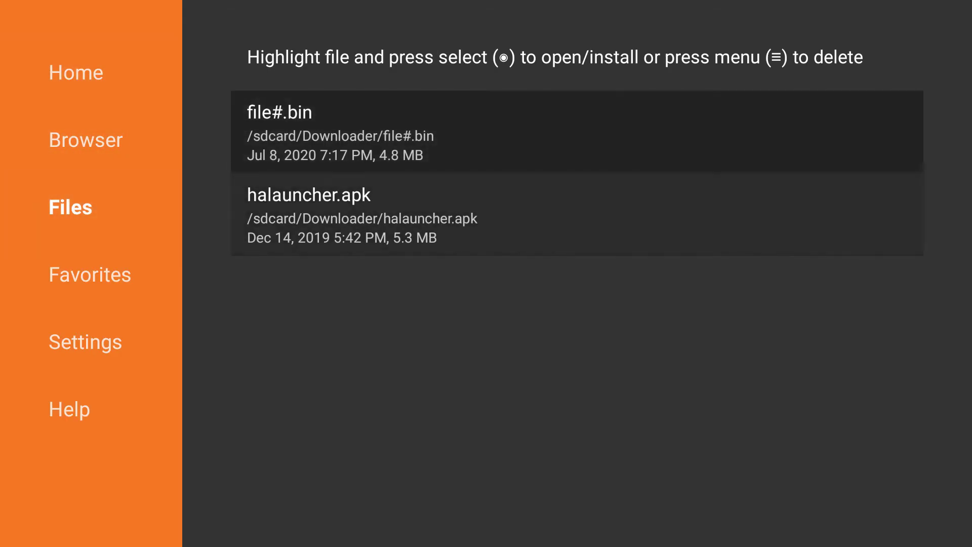
{"action": "key", "text": "Escape"}
{"action": "key", "text": "Escape"}
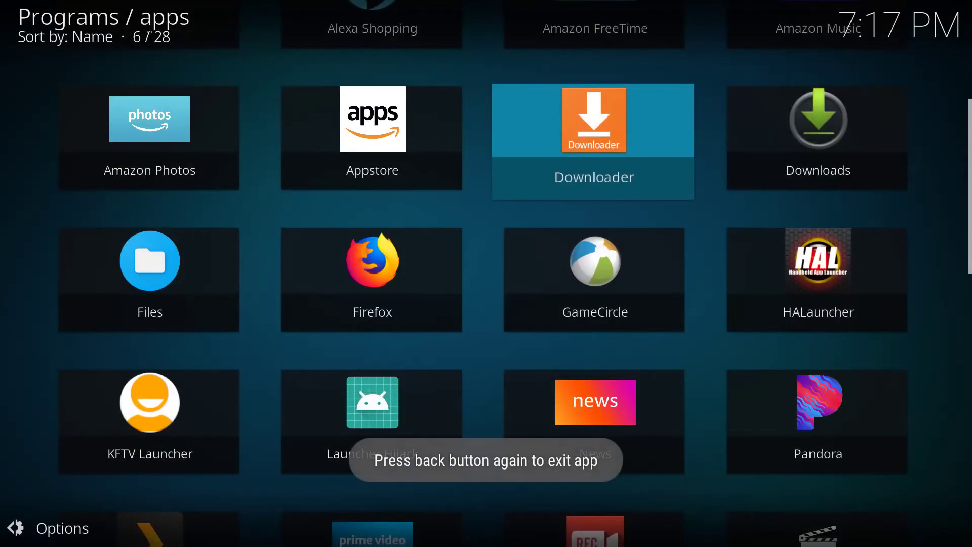
{"action": "key", "text": "Escape"}
{"action": "key", "text": "Escape"}
Return to Kodi's home menu and start adding a file source, browsing external storage.
{"action": "key", "text": "Up"}
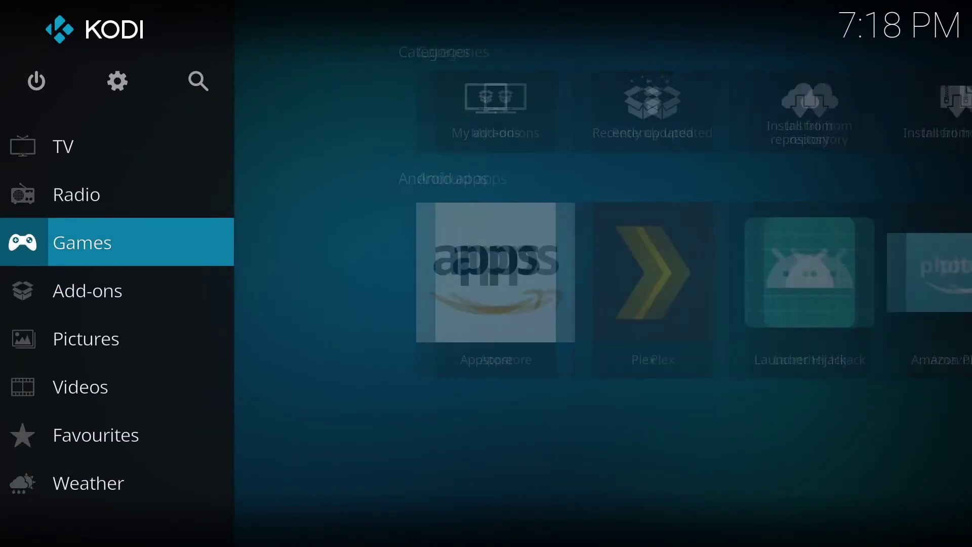
{"action": "key", "text": "Up"}
{"action": "key", "text": "Up"}
{"action": "key", "text": "Up"}
{"action": "key", "text": "Up"}
{"action": "key", "text": "Up"}
{"action": "key", "text": "Up"}
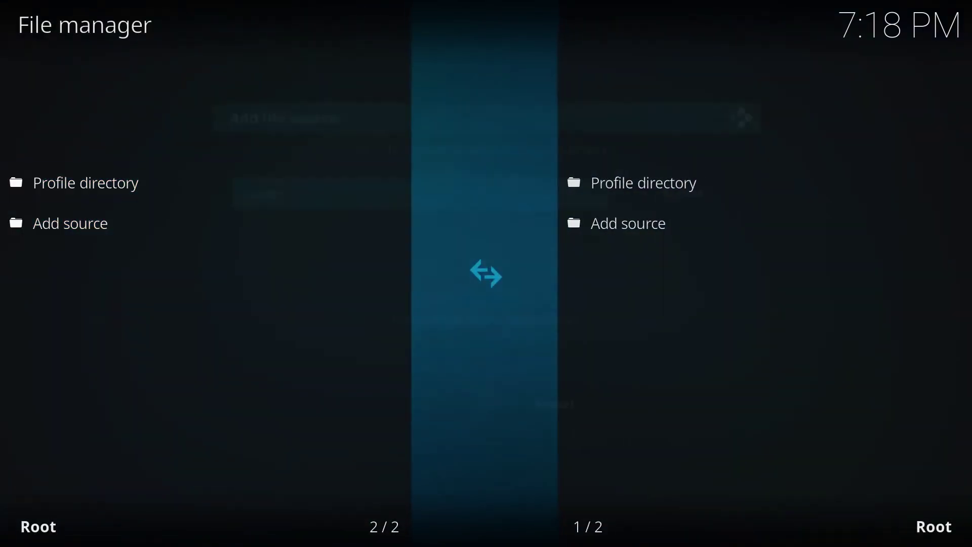
{"action": "key", "text": "Return"}
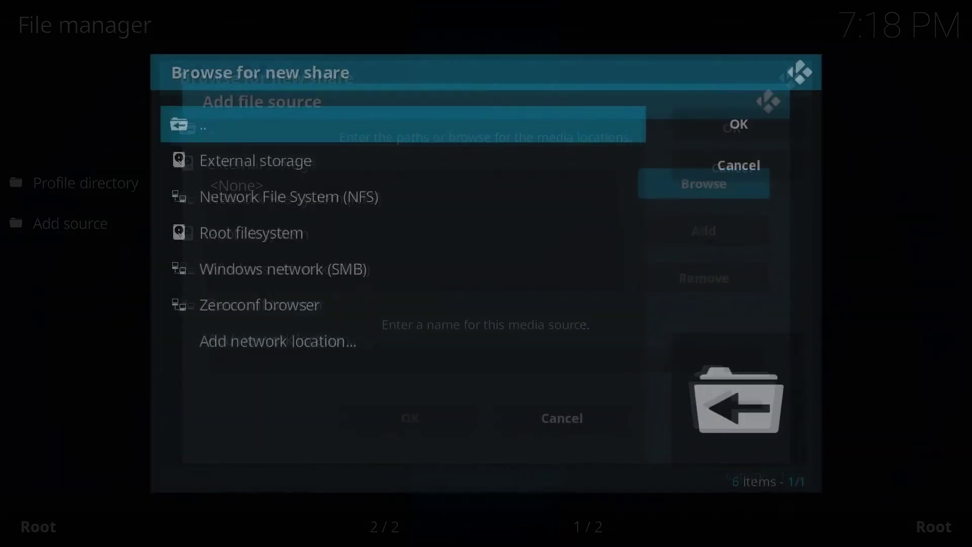
{"action": "key", "text": "Down"}
{"action": "key", "text": "Return"}
Pick the /storage/emulated/0/Downloader/ folder and save it as the Downloader source.
{"action": "key", "text": "Up"}
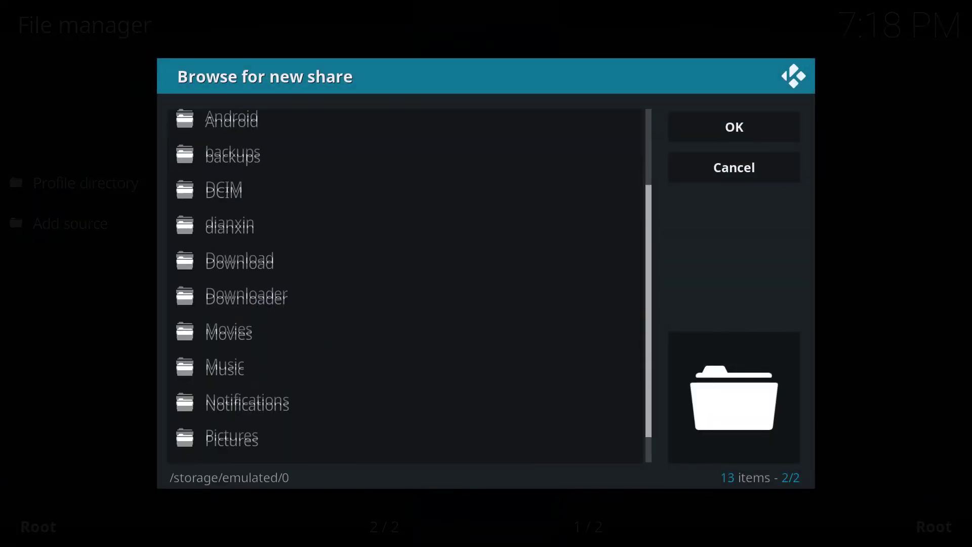
{"action": "key", "text": "Up"}
{"action": "key", "text": "Up"}
{"action": "key", "text": "Up"}
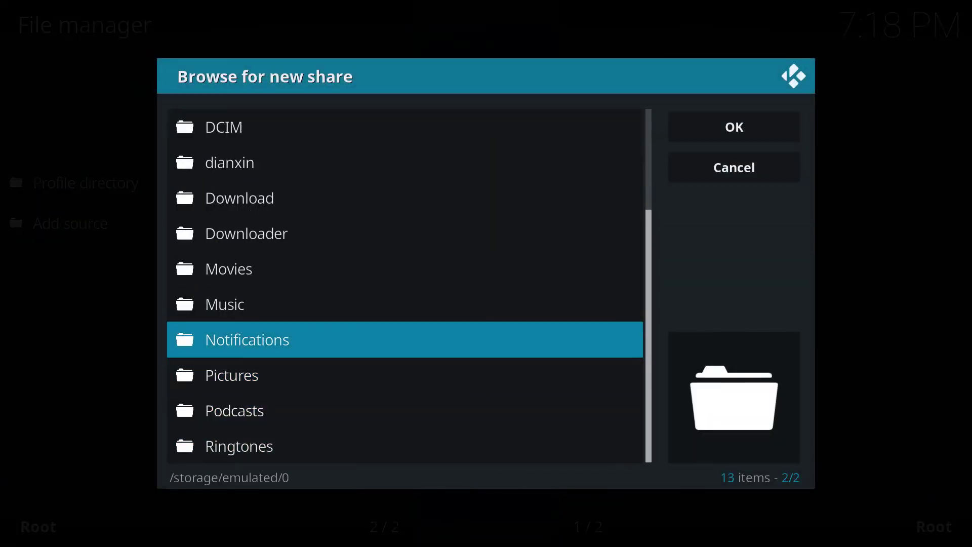
{"action": "key", "text": "Up"}
{"action": "key", "text": "Up"}
{"action": "key", "text": "Up"}
{"action": "key", "text": "Return"}
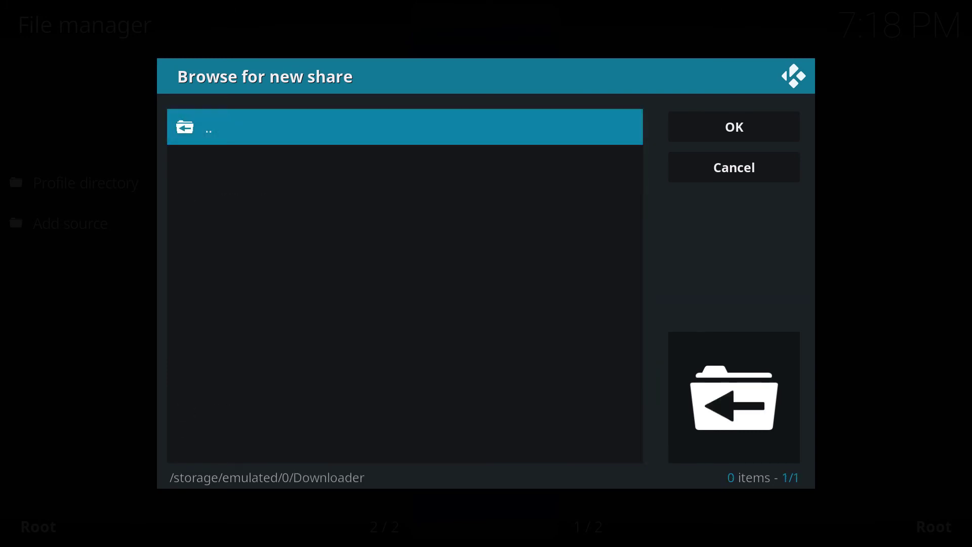
{"action": "key", "text": "Right"}
{"action": "key", "text": "Return"}
{"action": "key", "text": "Down"}
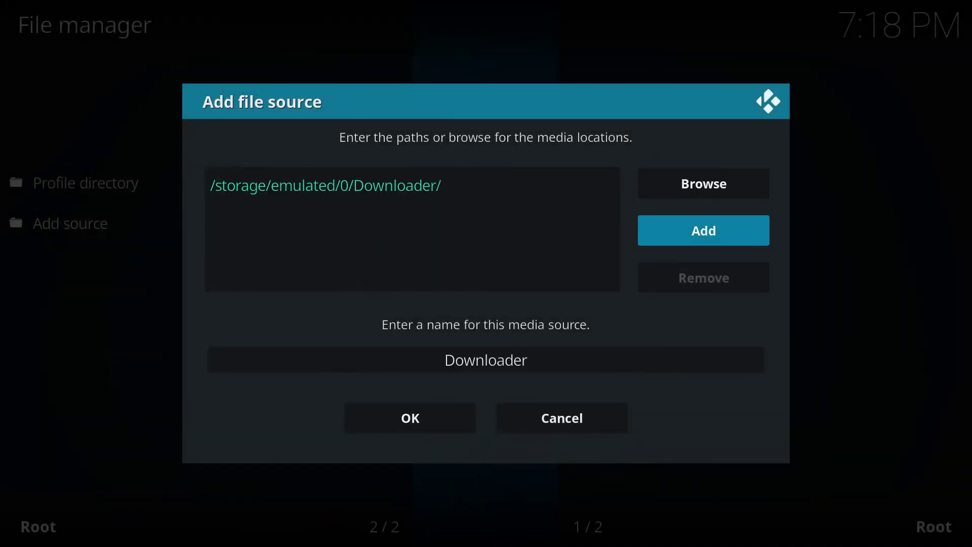
{"action": "key", "text": "Down"}
{"action": "key", "text": "Down"}
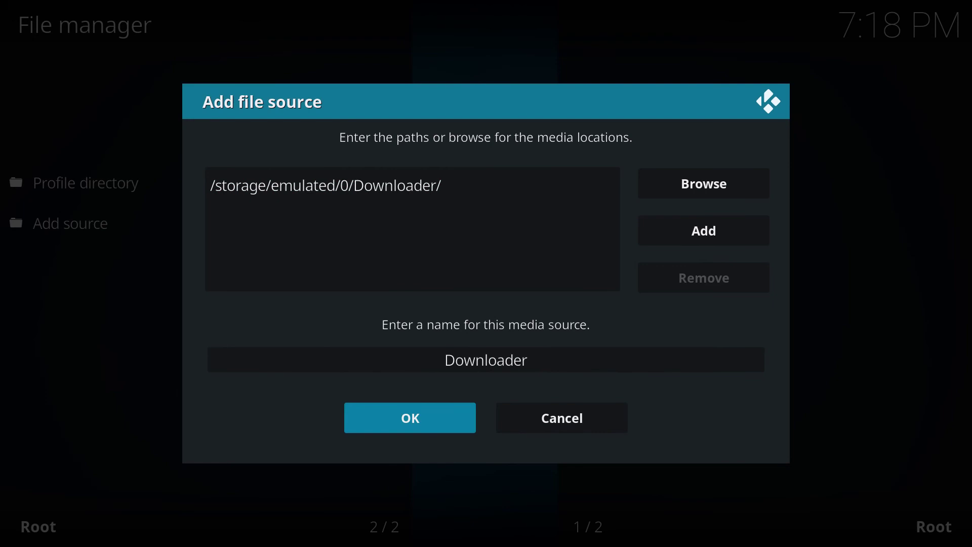
{"action": "key", "text": "Return"}
In the Downloader folder, rename file#.bin to skin.estuary-mod.zip.
{"action": "key", "text": "Up"}
{"action": "key", "text": "Up"}
{"action": "key", "text": "Return"}
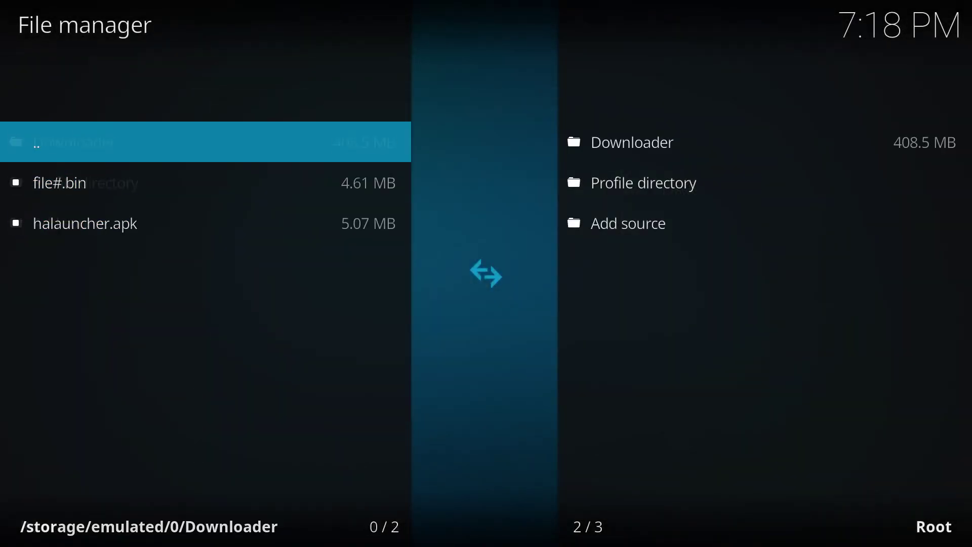
{"action": "key", "text": "Down"}
{"action": "key", "text": "c"}
{"action": "key", "text": "Down"}
{"action": "key", "text": "Down"}
{"action": "key", "text": "Down"}
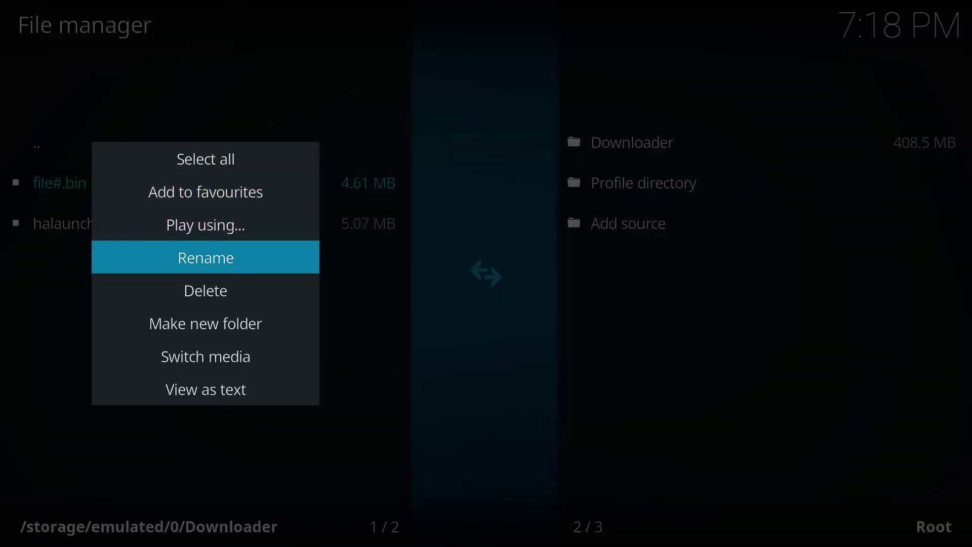
{"action": "key", "text": "Return"}
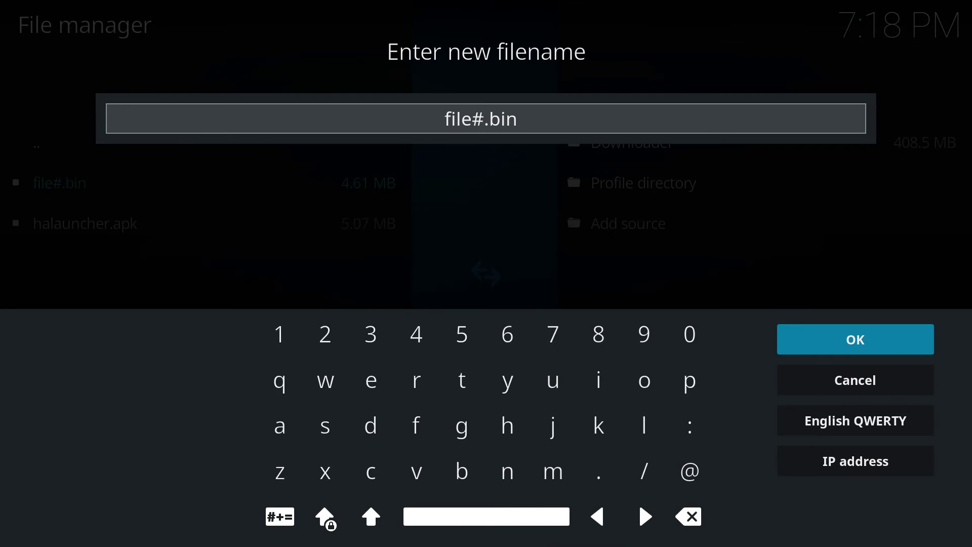
{"action": "key", "text": "BackSpace"}
{"action": "key", "text": "BackSpace"}
{"action": "type", "text": "skin.es"}
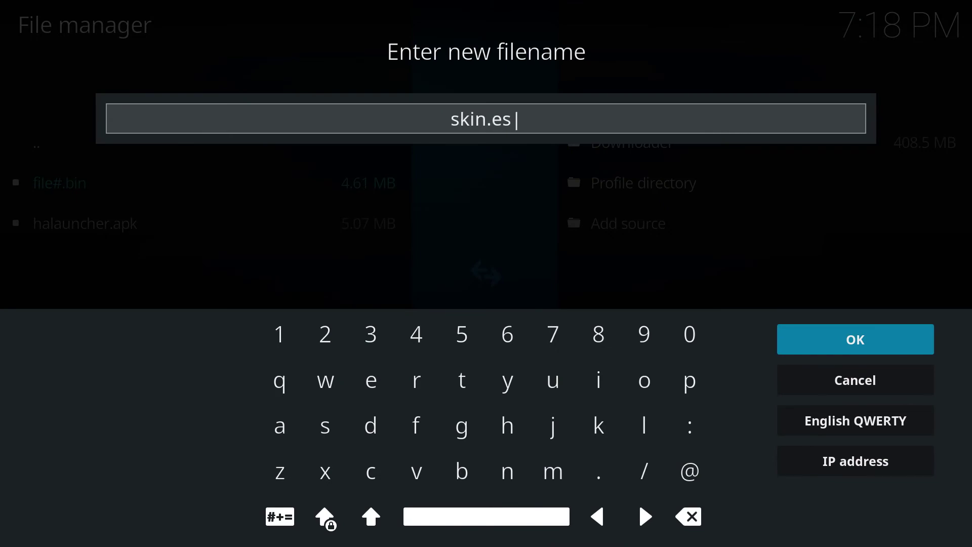
{"action": "type", "text": "tuary-"}
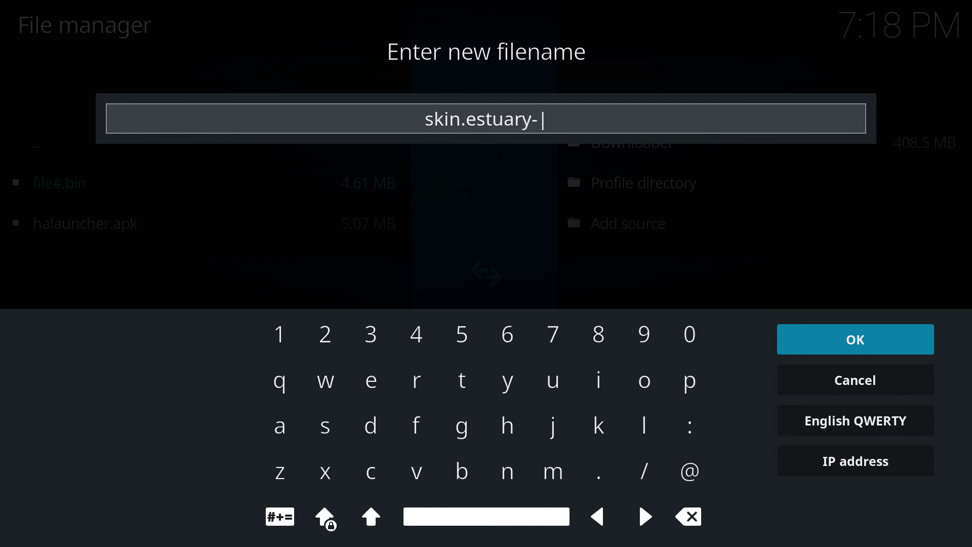
{"action": "type", "text": "mod.zip"}
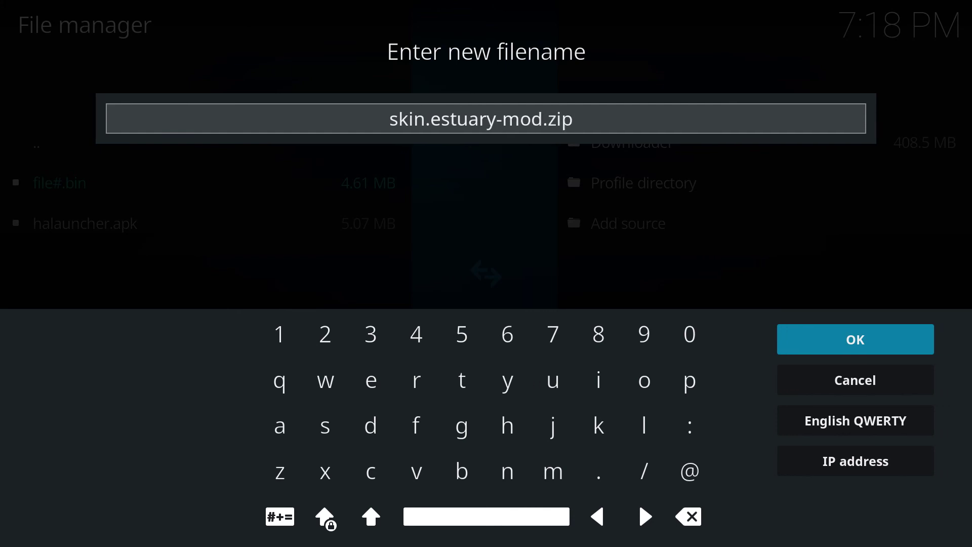
{"action": "key", "text": "Down"}
{"action": "key", "text": "Up"}
{"action": "key", "text": "Return"}
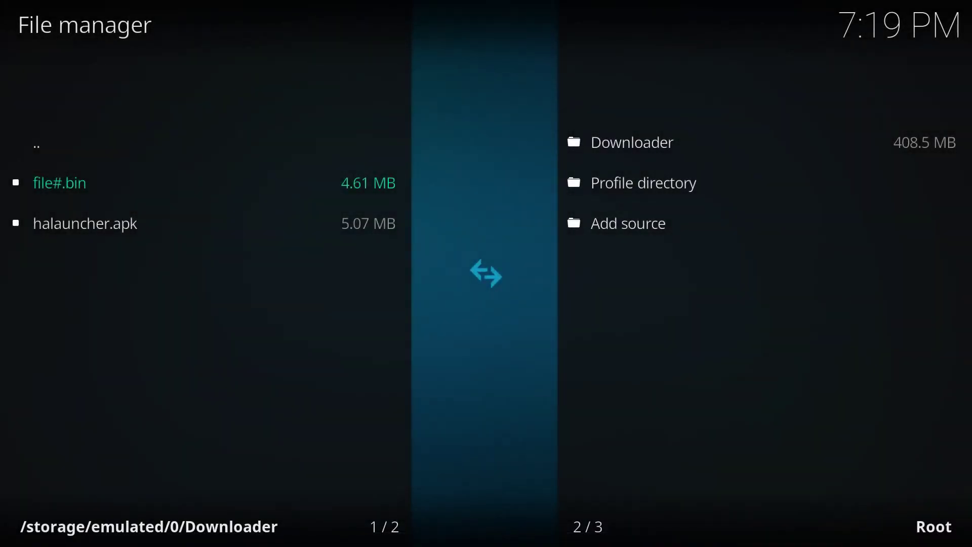
Install skin.estuary-mod.zip from the Downloader source via Add-ons' Install from zip file.
{"action": "key", "text": "BackSpace"}
{"action": "key", "text": "BackSpace"}
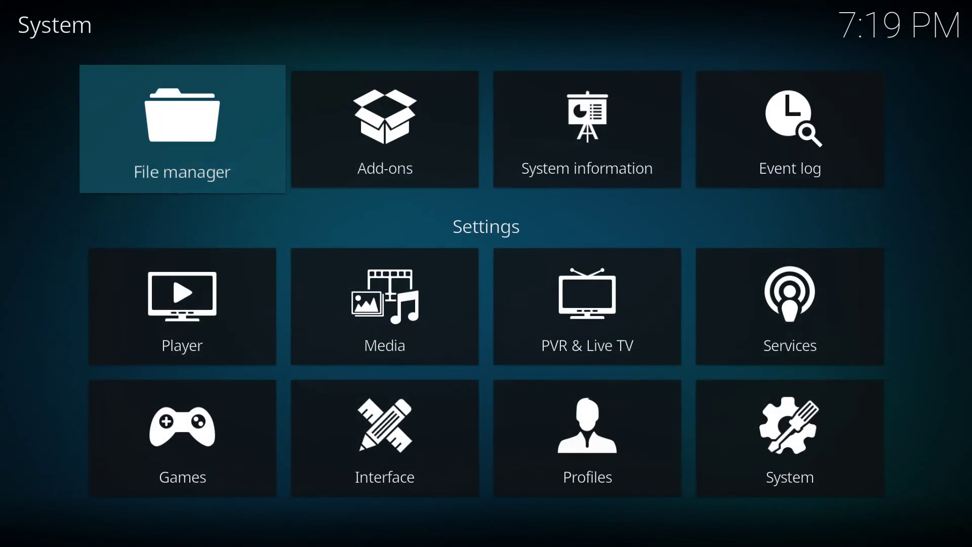
{"action": "key", "text": "Right"}
{"action": "key", "text": "Return"}
{"action": "key", "text": "Down"}
{"action": "key", "text": "Down"}
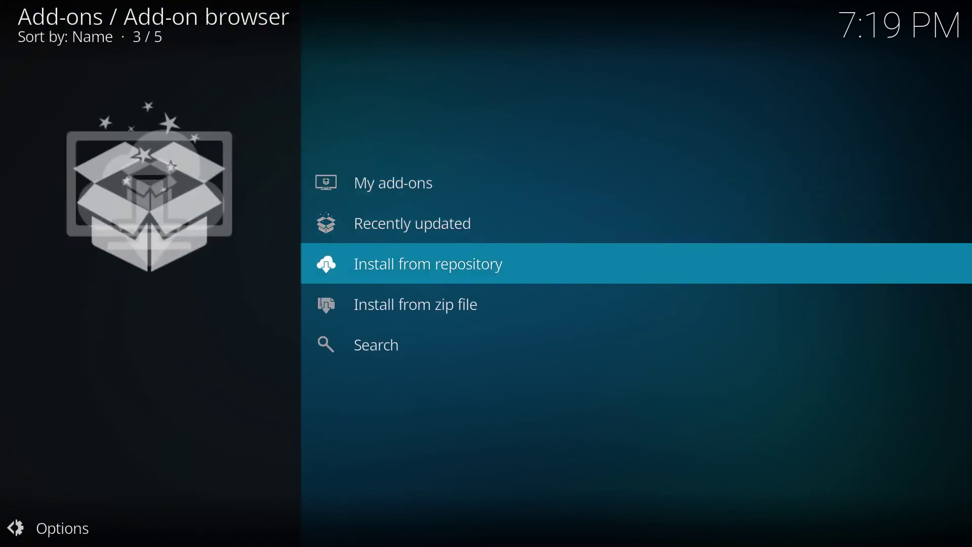
{"action": "key", "text": "Down"}
{"action": "key", "text": "Return"}
{"action": "key", "text": "Return"}
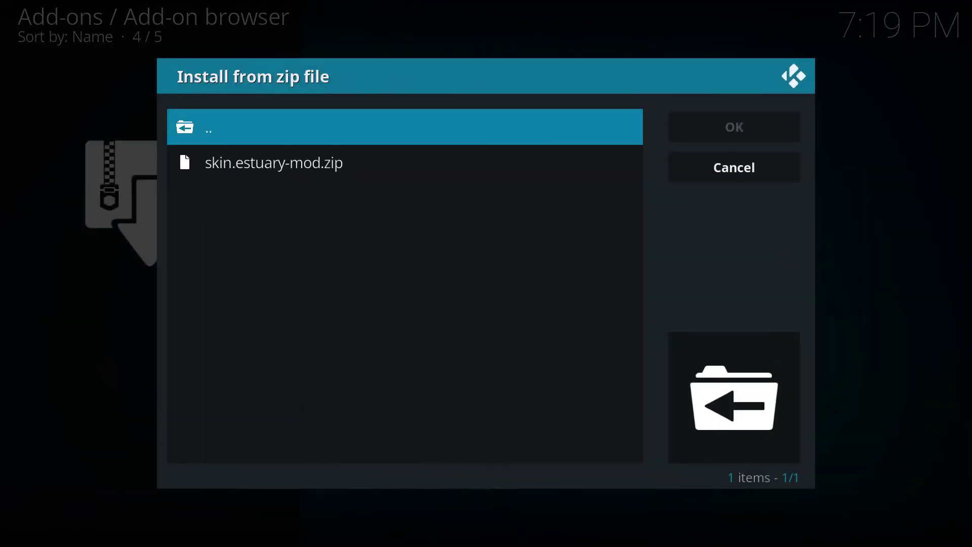
{"action": "key", "text": "Down"}
{"action": "key", "text": "Return"}
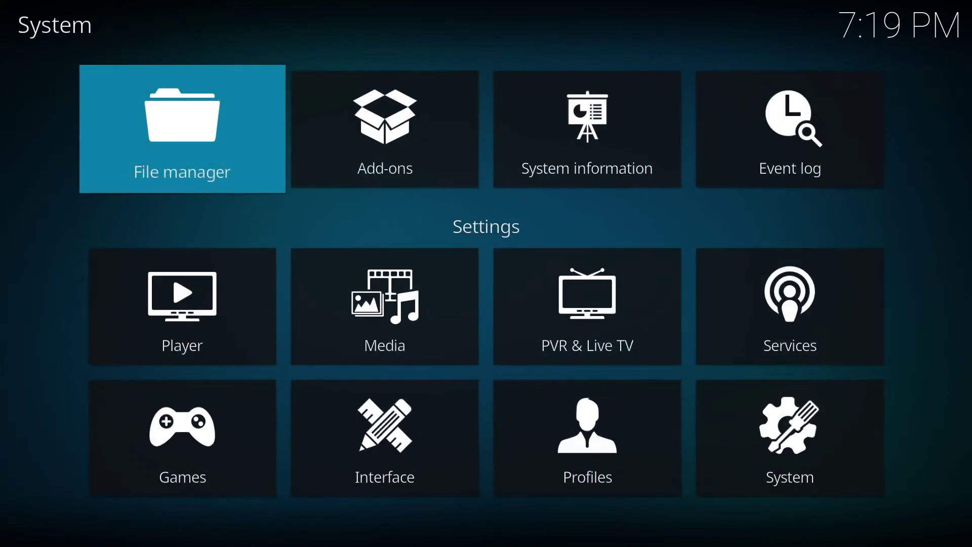
Return to the home menu and confirm Favourites is now the top entry above Movies.
{"action": "key", "text": "Escape"}
{"action": "key", "text": "Down"}
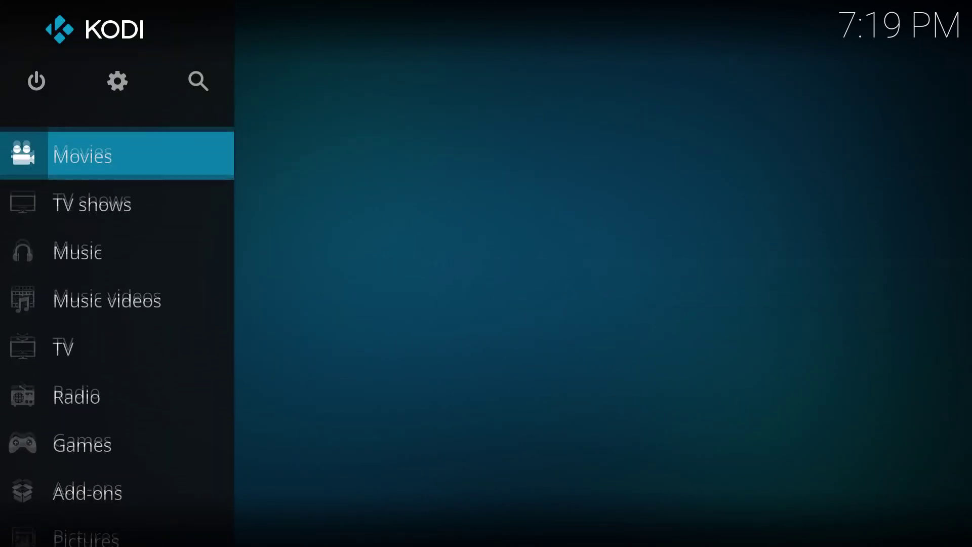
{"action": "key", "text": "Up"}
{"action": "key", "text": "Down"}
{"action": "key", "text": "Up"}
{"action": "key", "text": "Up"}
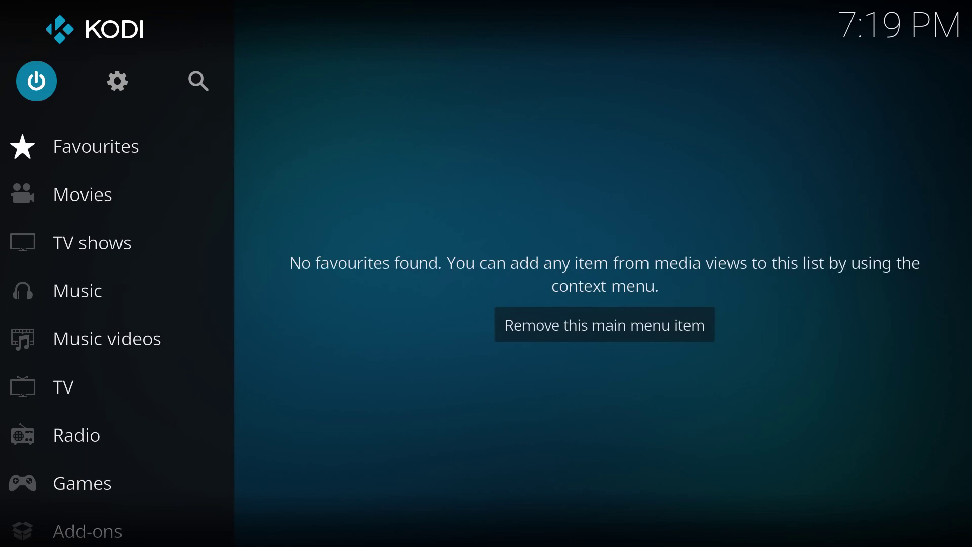